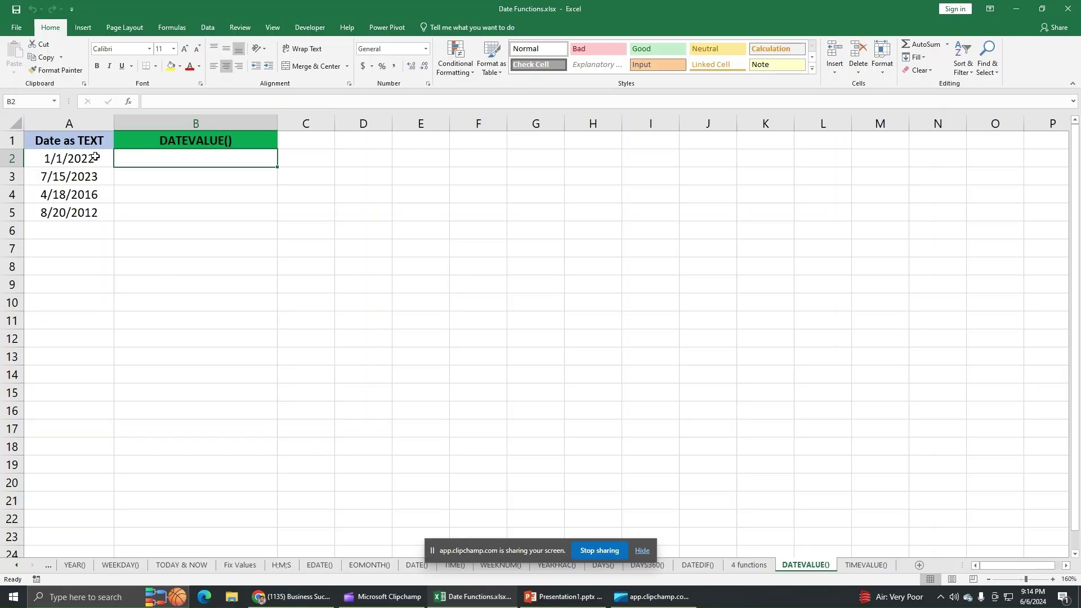
- Examine the dates in A2:A5 and check which number format each cell uses
drag(91, 140, 93, 214)
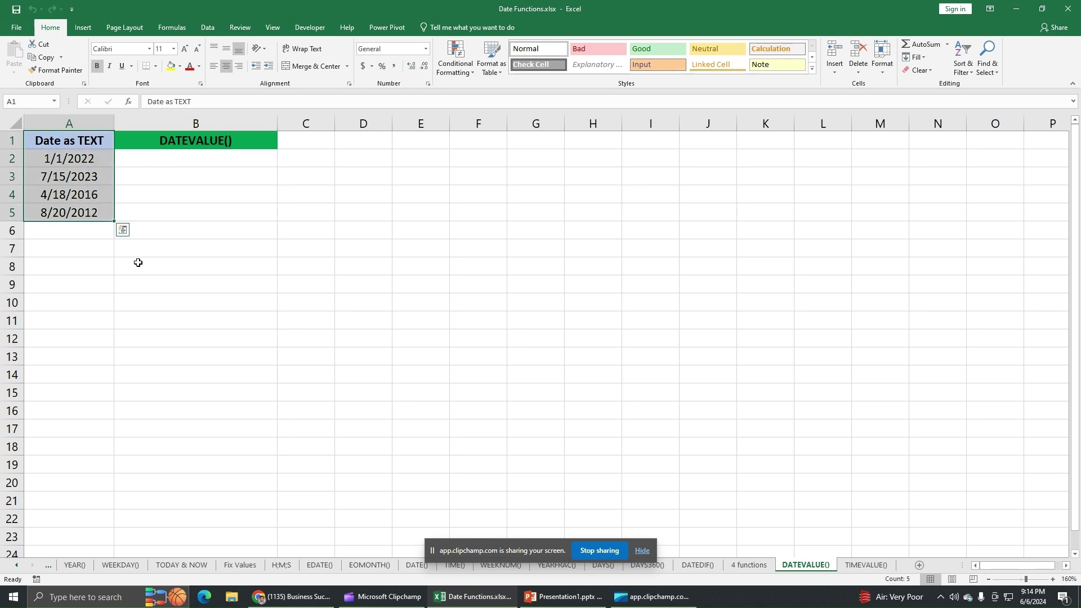
click(84, 159)
click(81, 176)
click(75, 195)
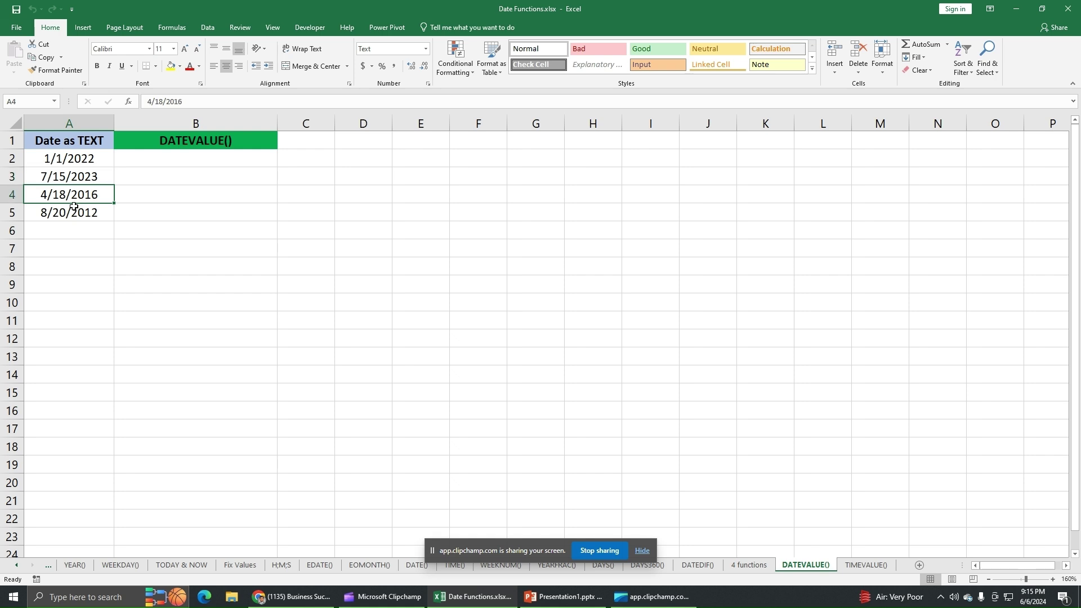
click(68, 212)
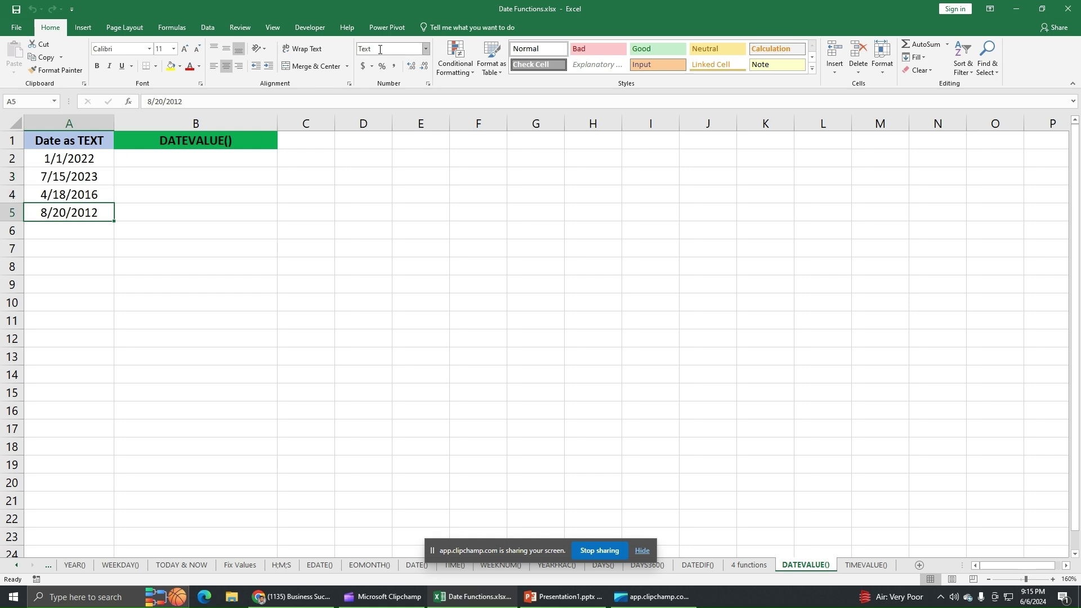
click(77, 195)
click(78, 177)
click(84, 158)
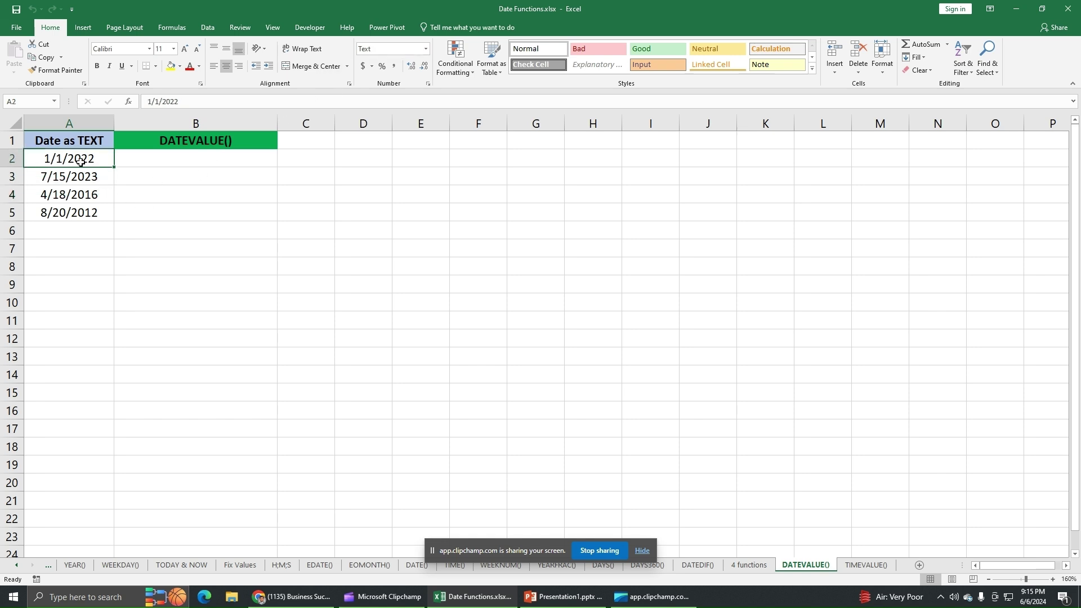
click(81, 195)
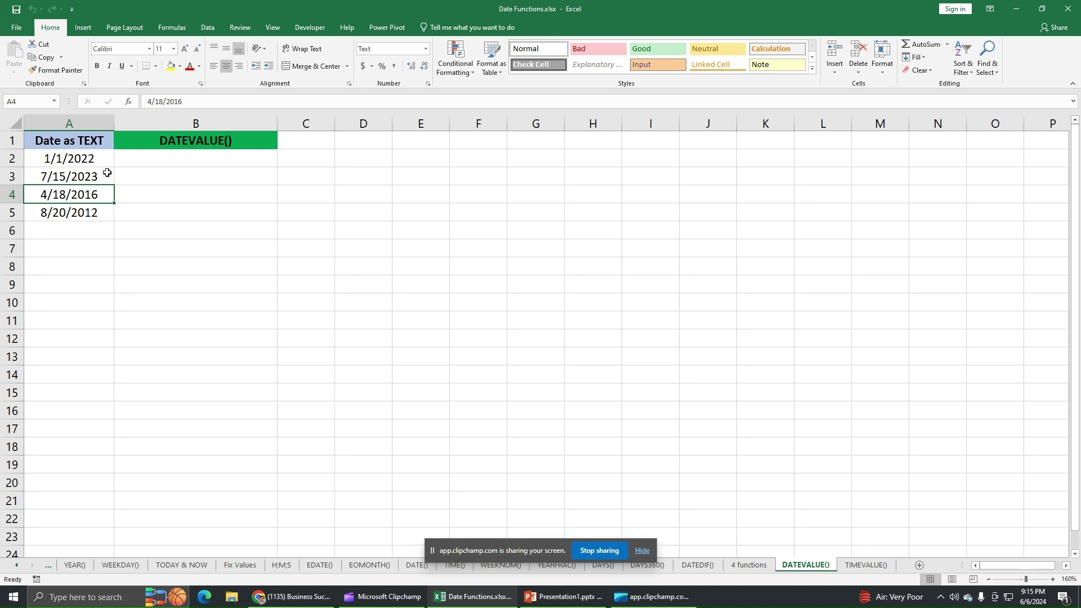
- Enter the formula =DATEVALUE(A2) in cell B2 to convert the first text date
click(220, 155)
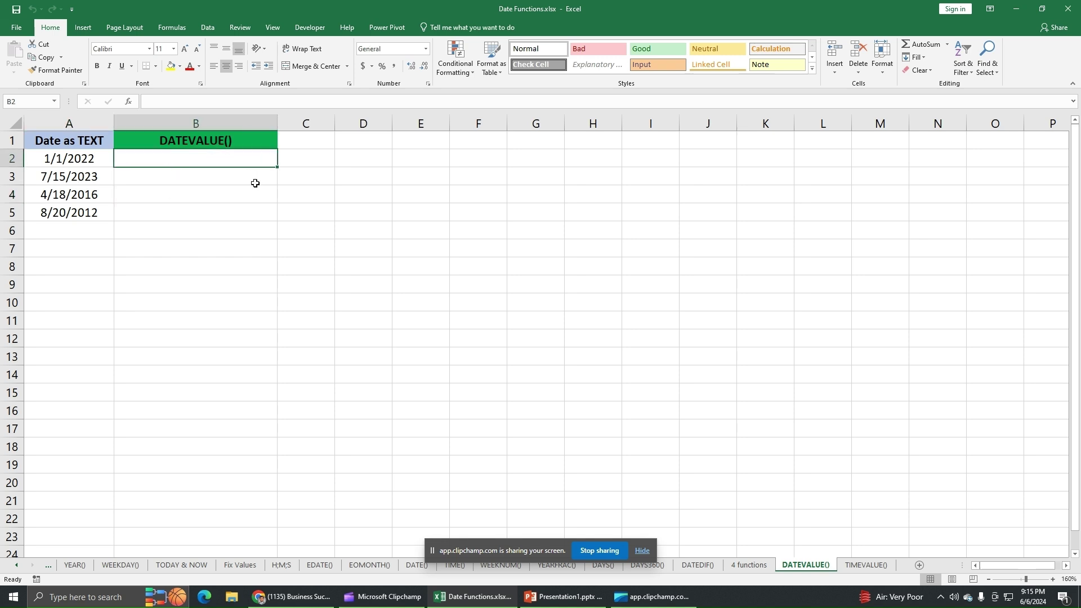
text(=DATE)
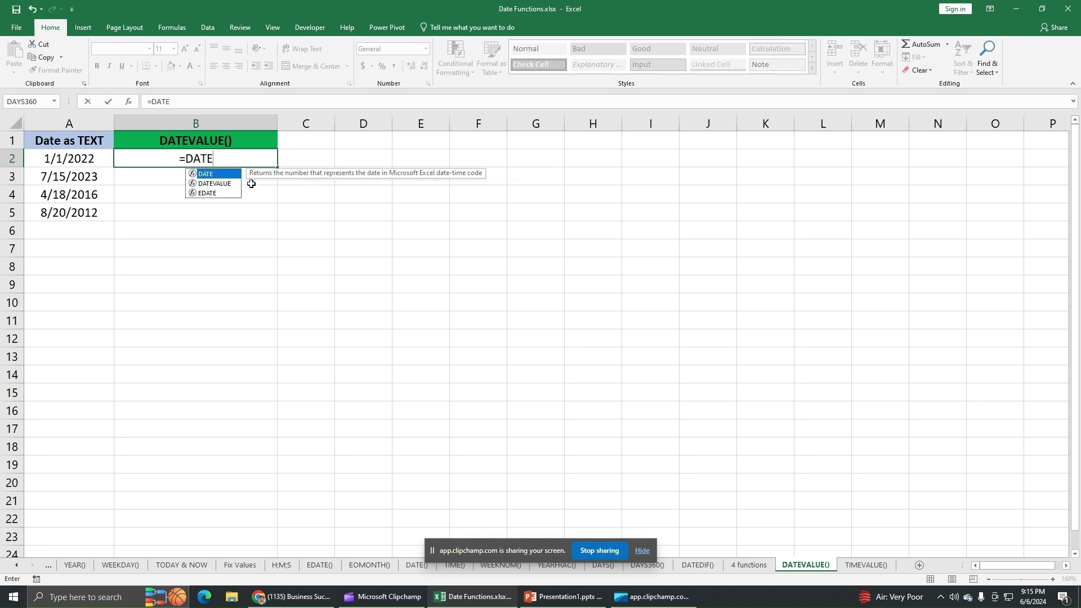
double_click(223, 184)
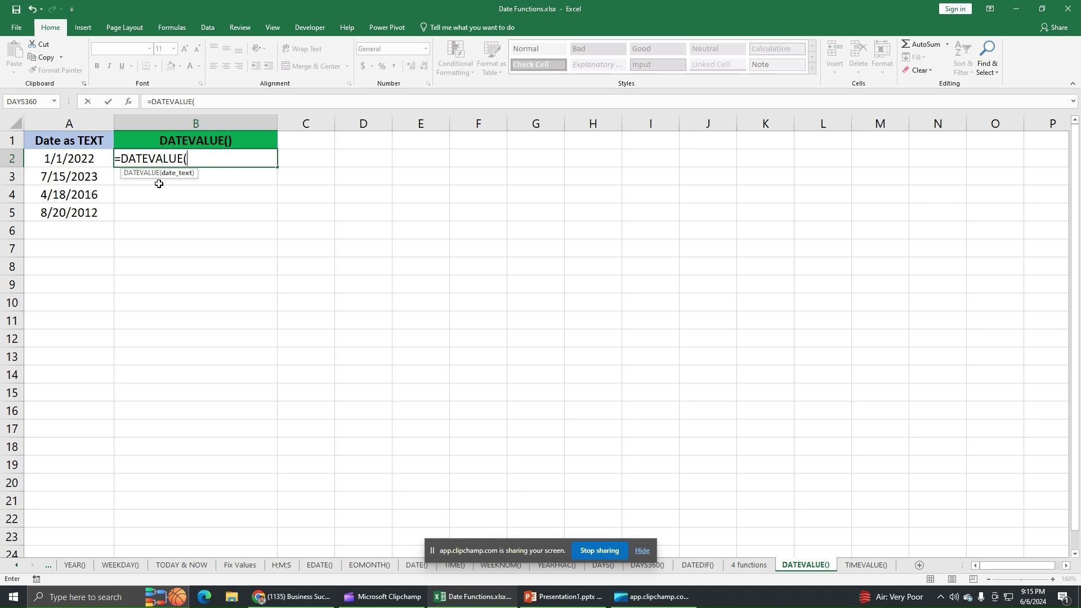
click(88, 160)
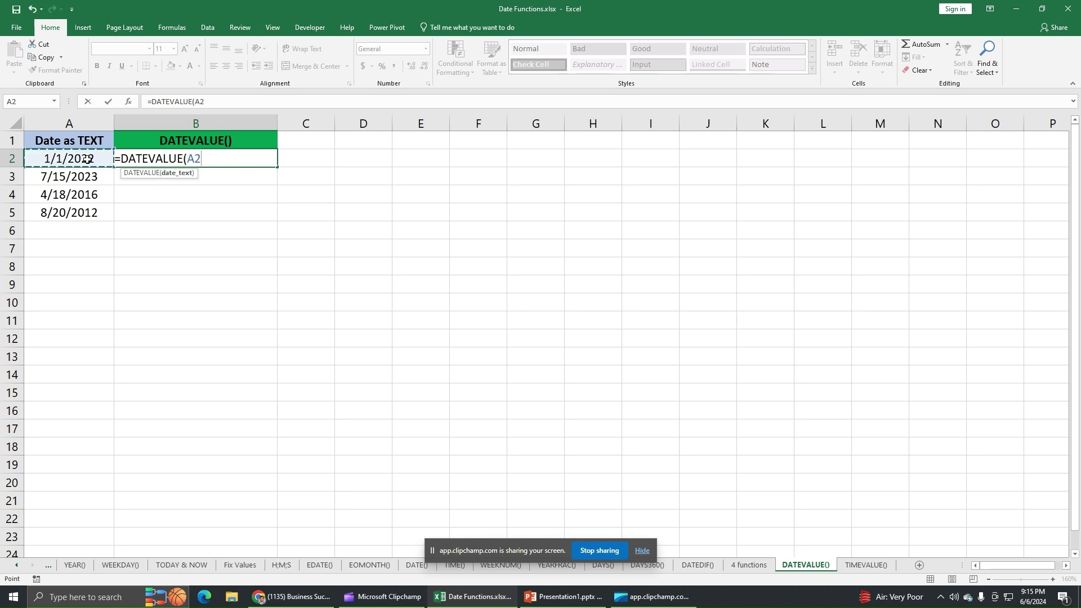
key(Return)
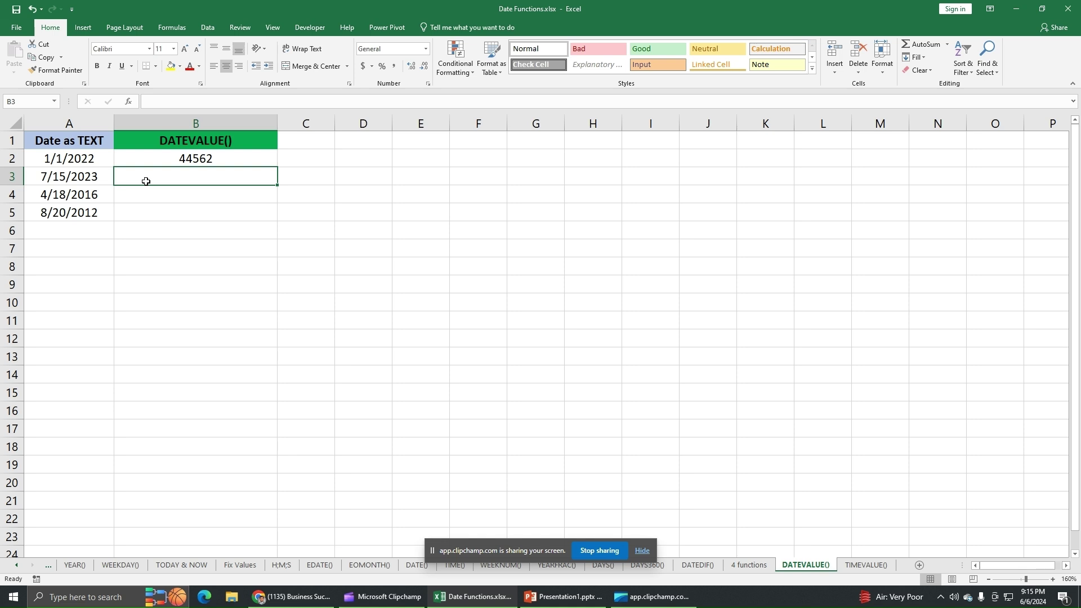
key(Up)
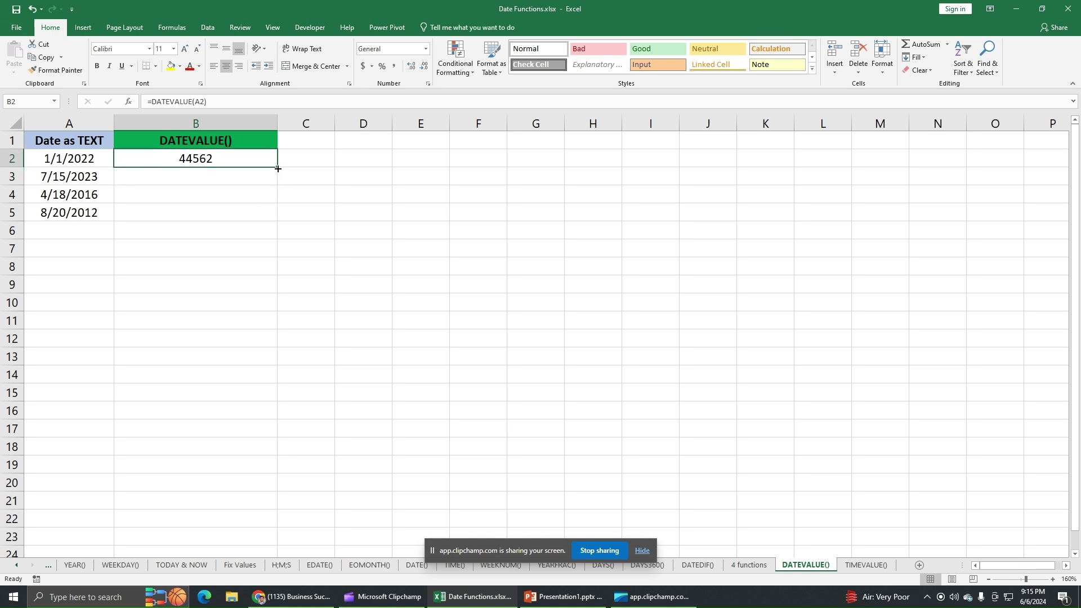
- Fill the DATEVALUE formula from B2 down to B5 and format the results as Short Date
drag(278, 168, 261, 223)
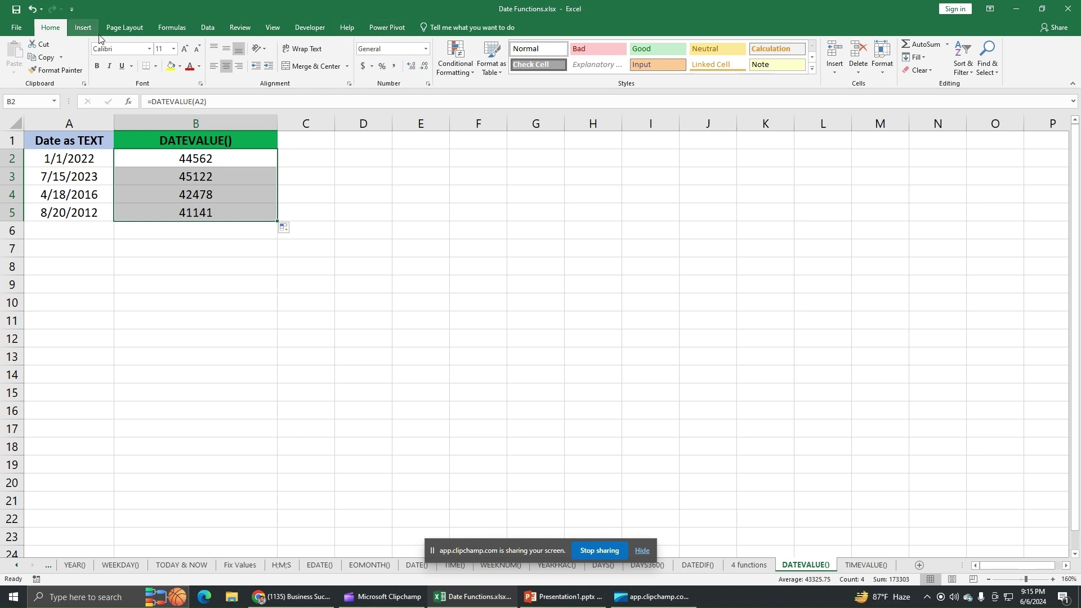
click(426, 50)
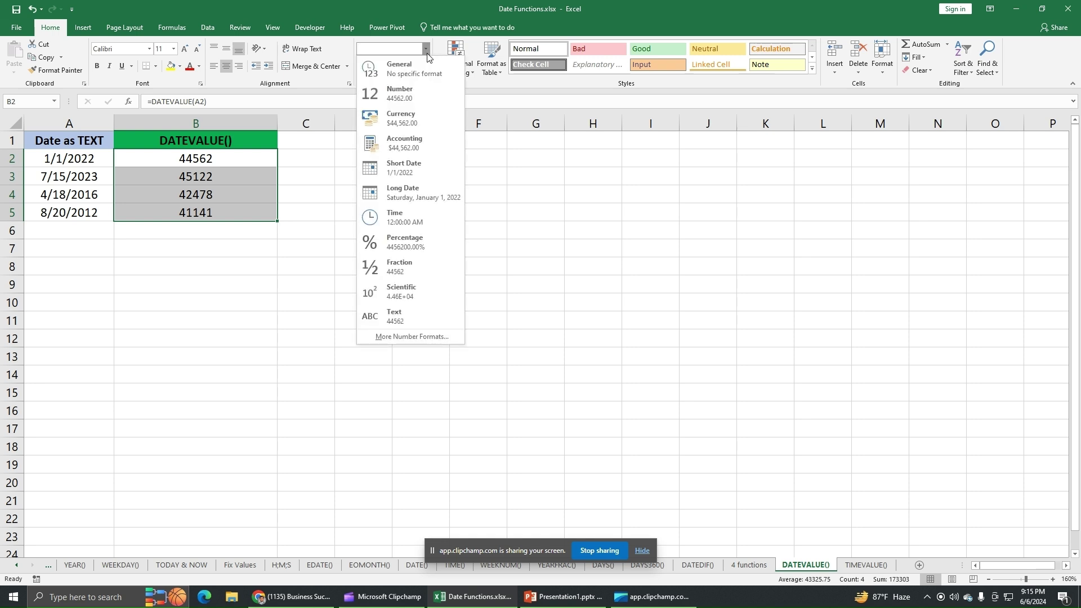
click(401, 174)
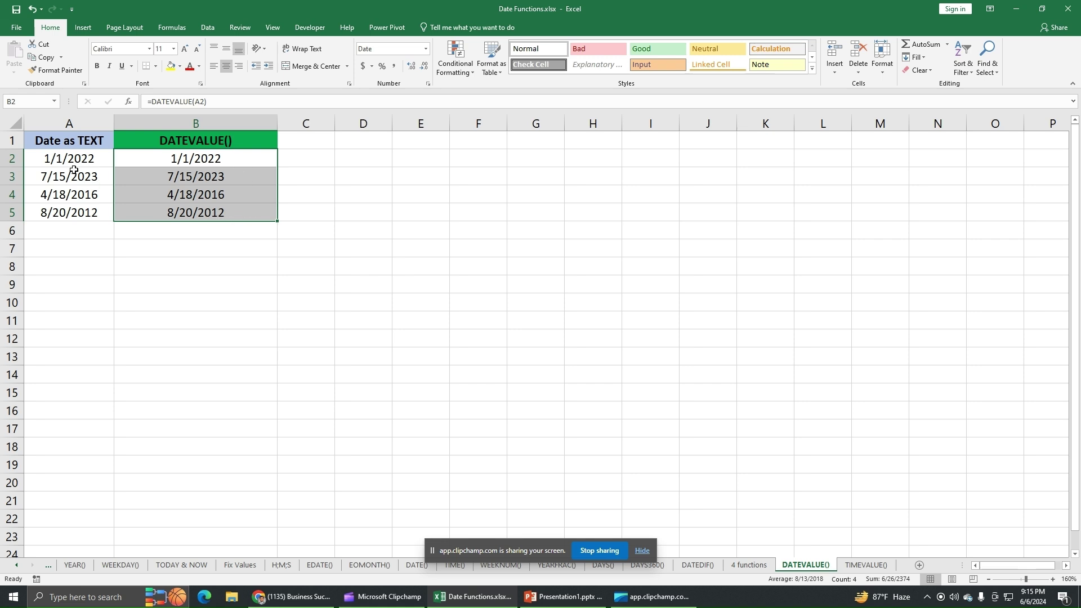
- Compare the text dates in A2:A5 with the converted dates in B2:B5 and review the formulas behind them
click(93, 163)
click(141, 164)
click(96, 177)
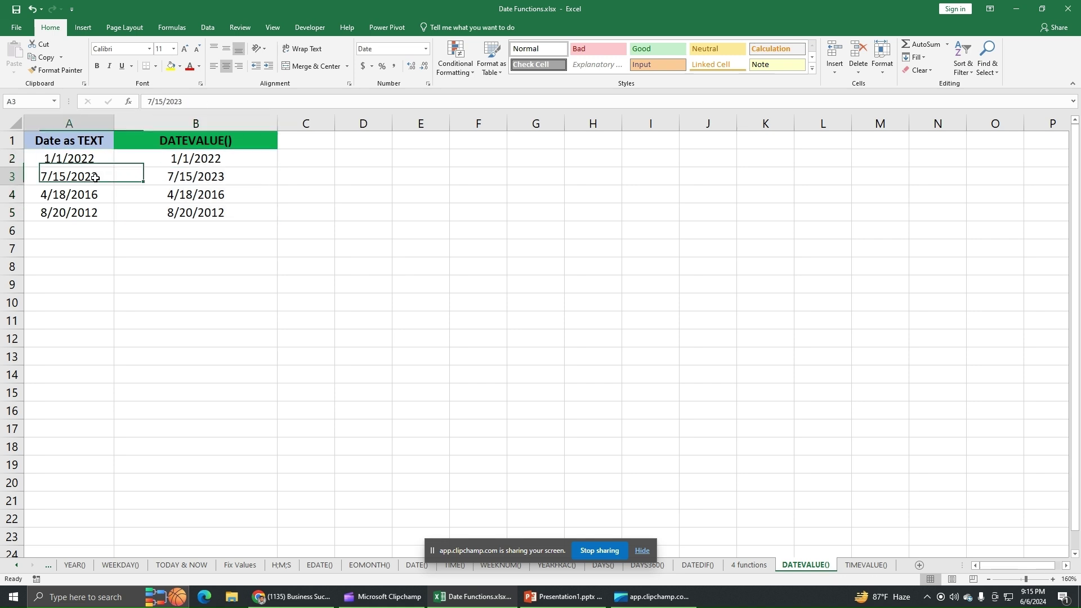
click(125, 182)
click(102, 194)
click(132, 199)
click(92, 209)
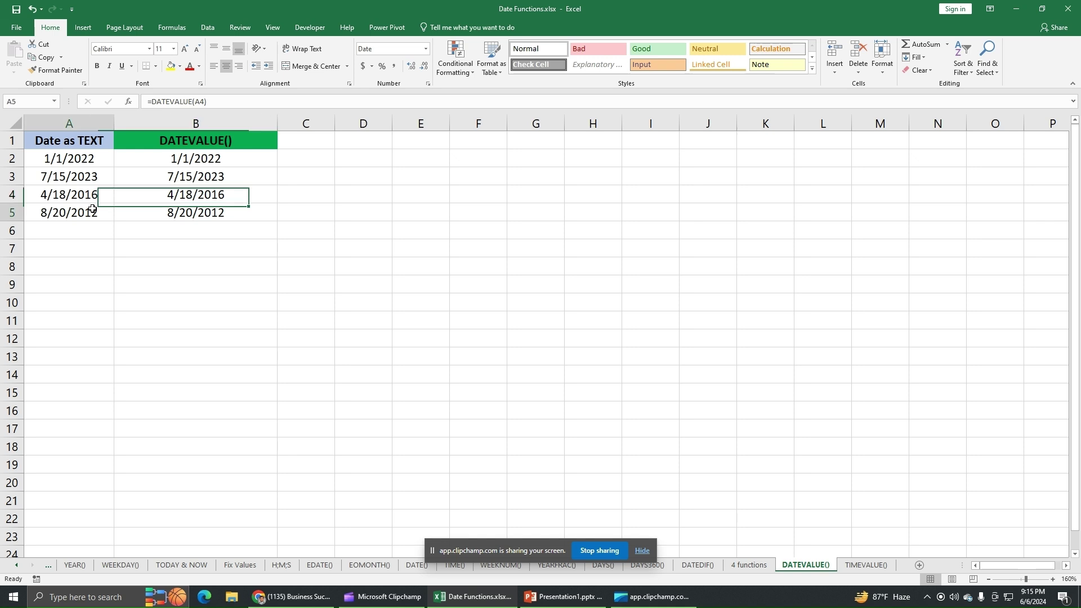
click(139, 214)
click(212, 196)
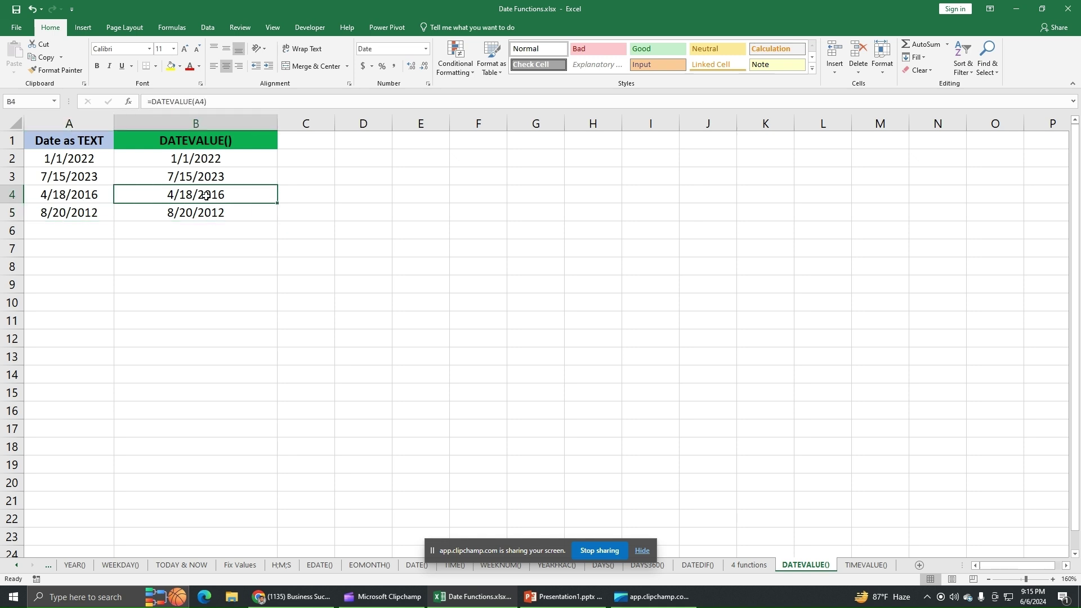
click(202, 175)
click(214, 164)
click(212, 179)
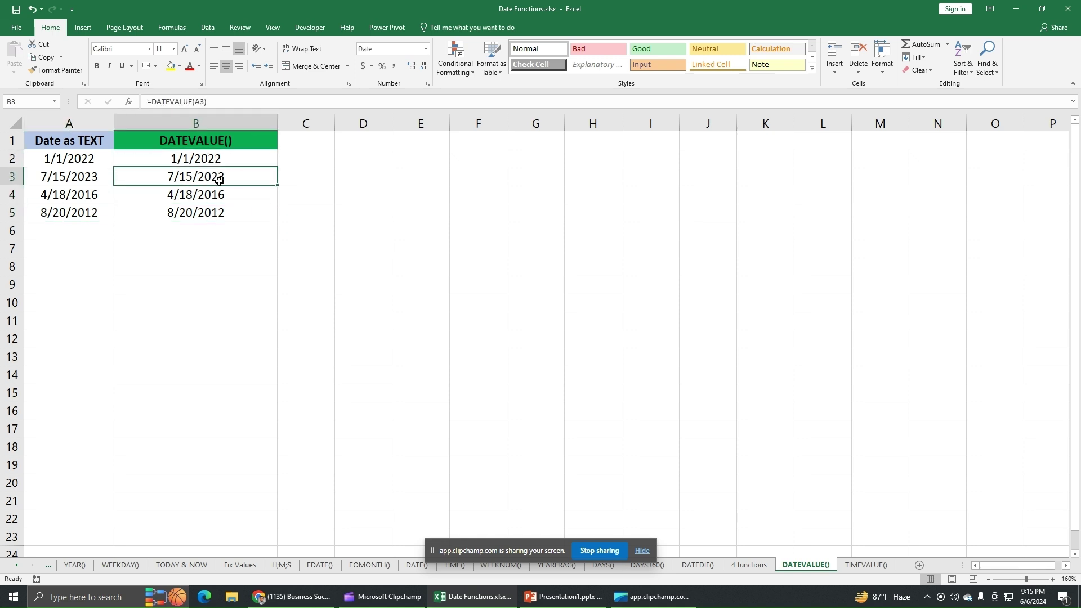
click(221, 196)
click(212, 212)
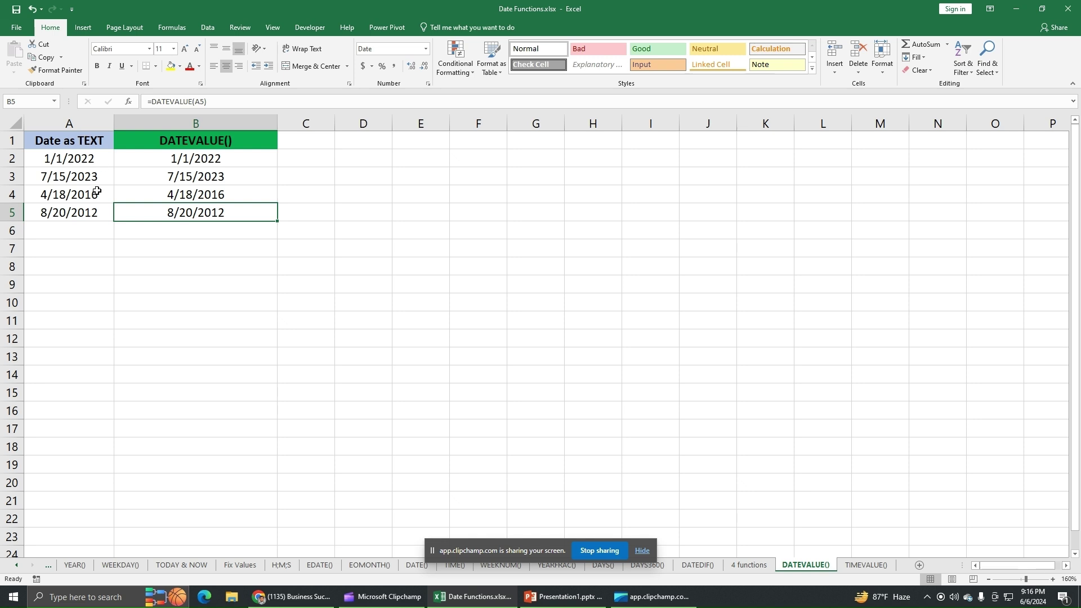
- Try deleting the Date as TEXT column and undo the deletion
click(69, 123)
right_click(87, 123)
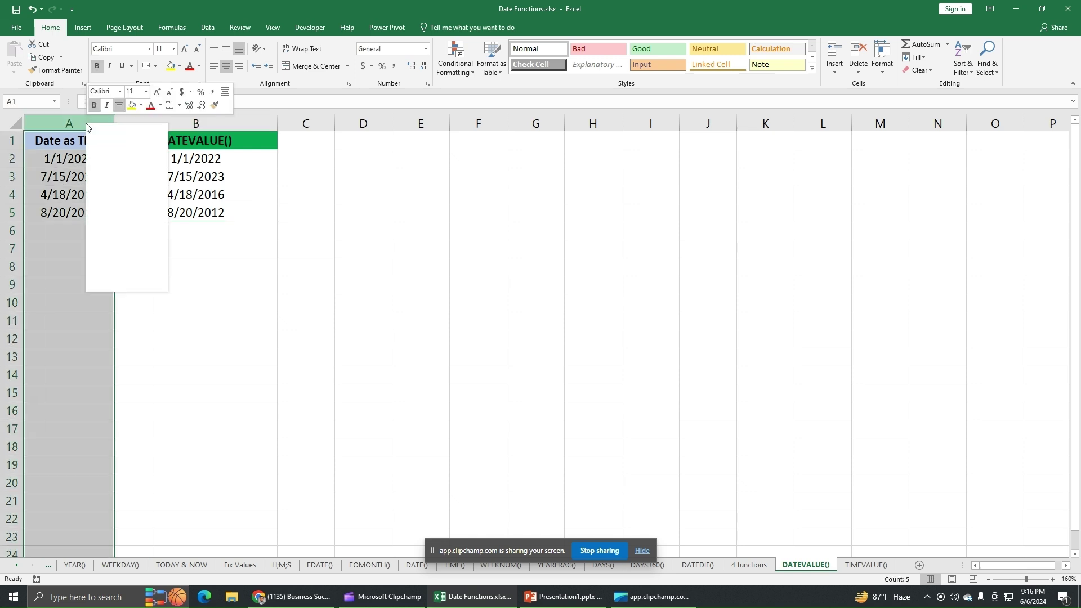
click(121, 215)
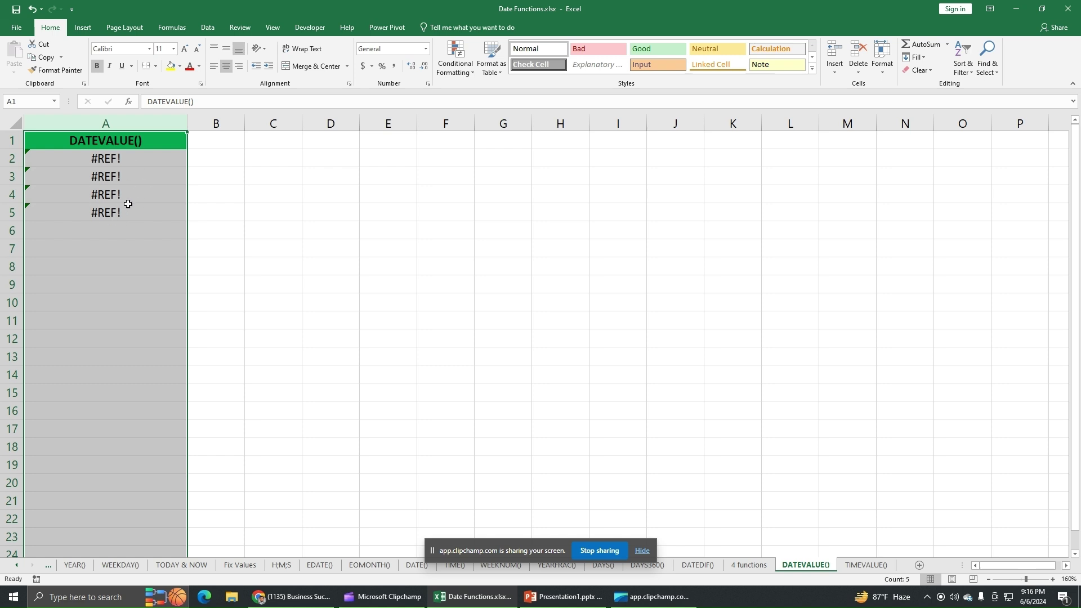
click(32, 9)
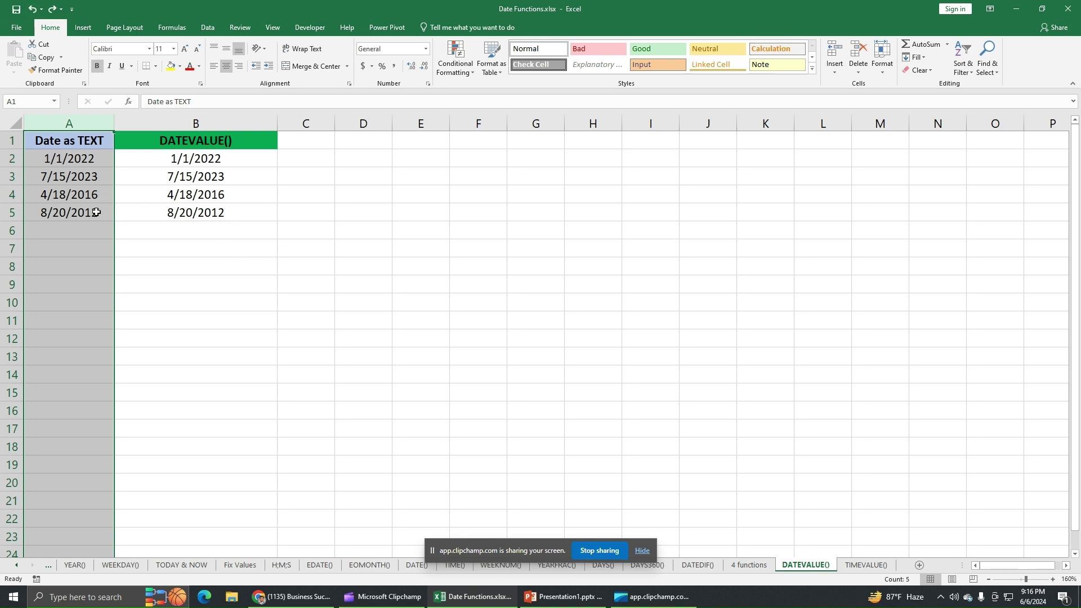
- Copy the converted dates in B2:B5 and paste them as values only, starting at D2
click(180, 183)
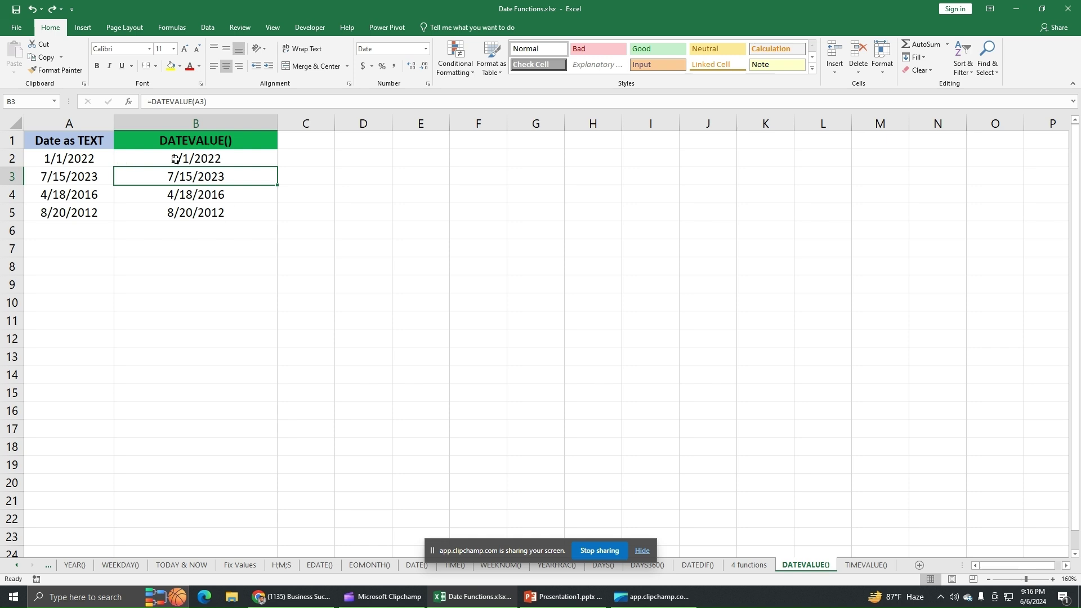
drag(175, 160, 186, 213)
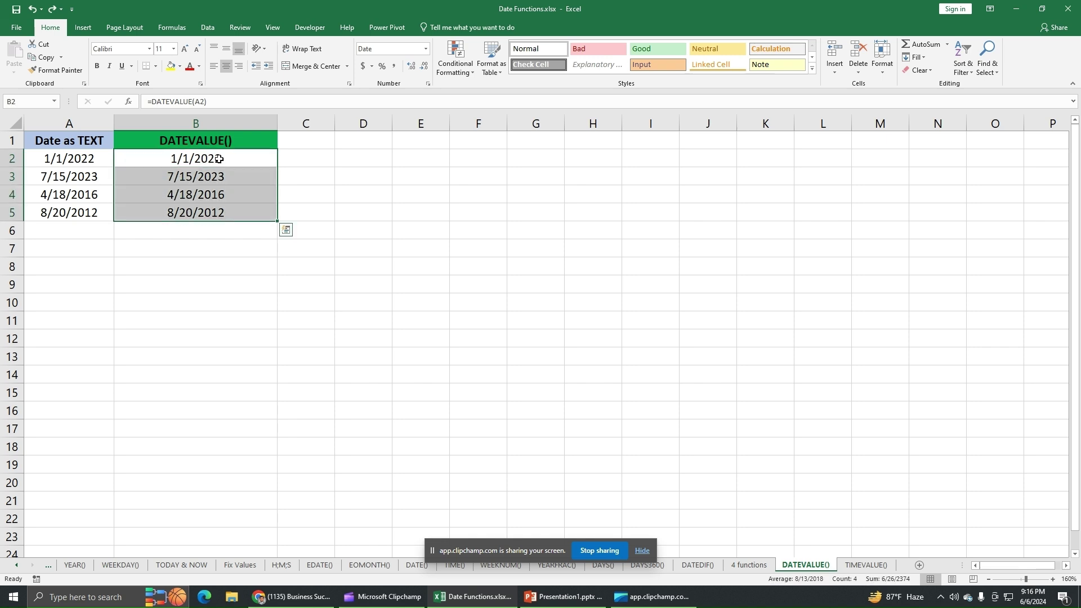
right_click(228, 175)
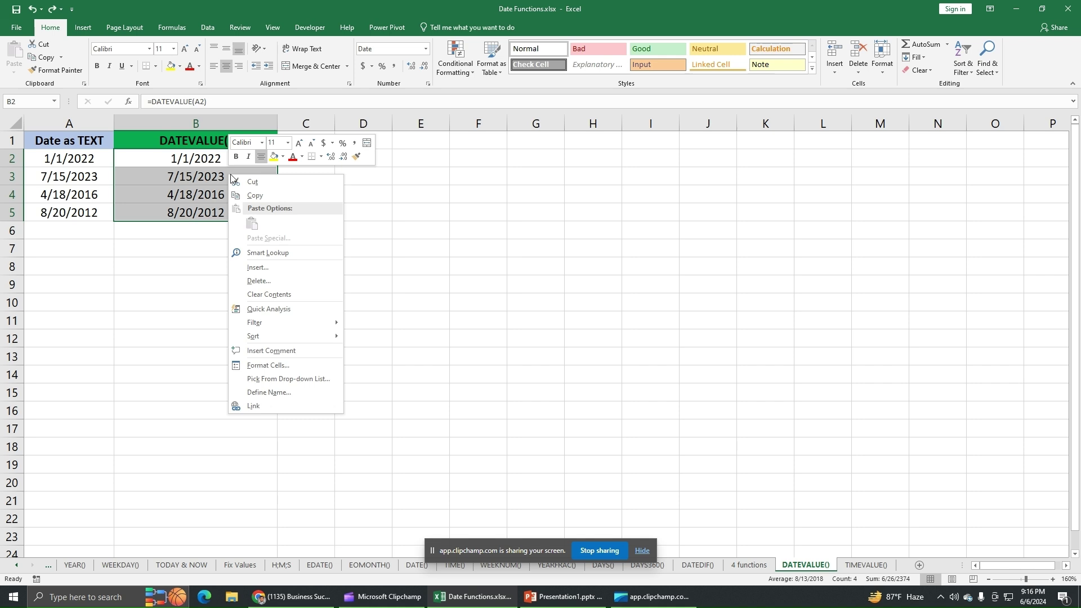
click(260, 195)
click(354, 157)
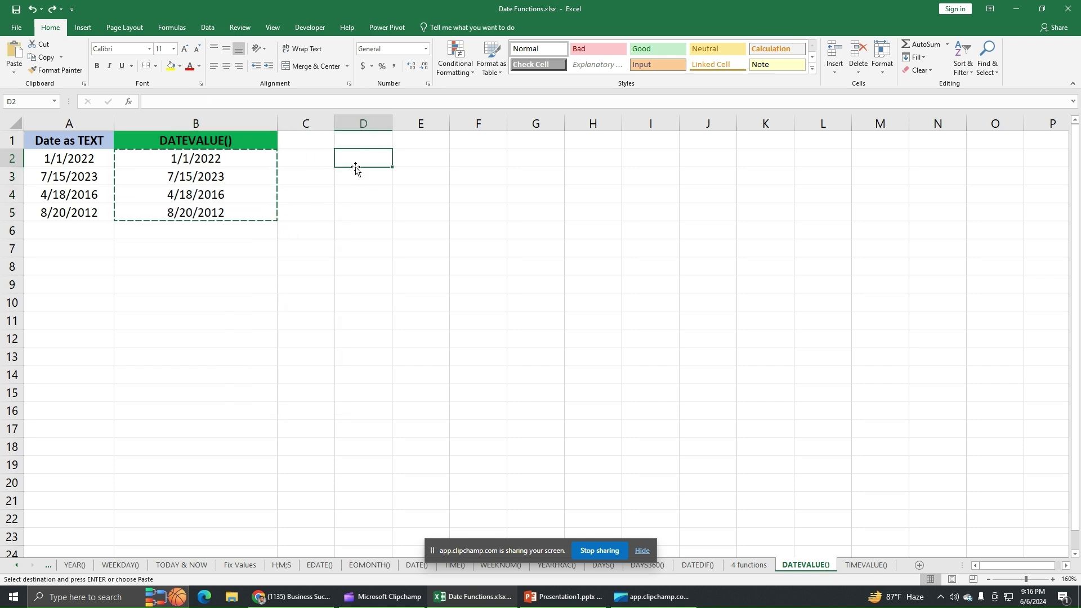
right_click(370, 158)
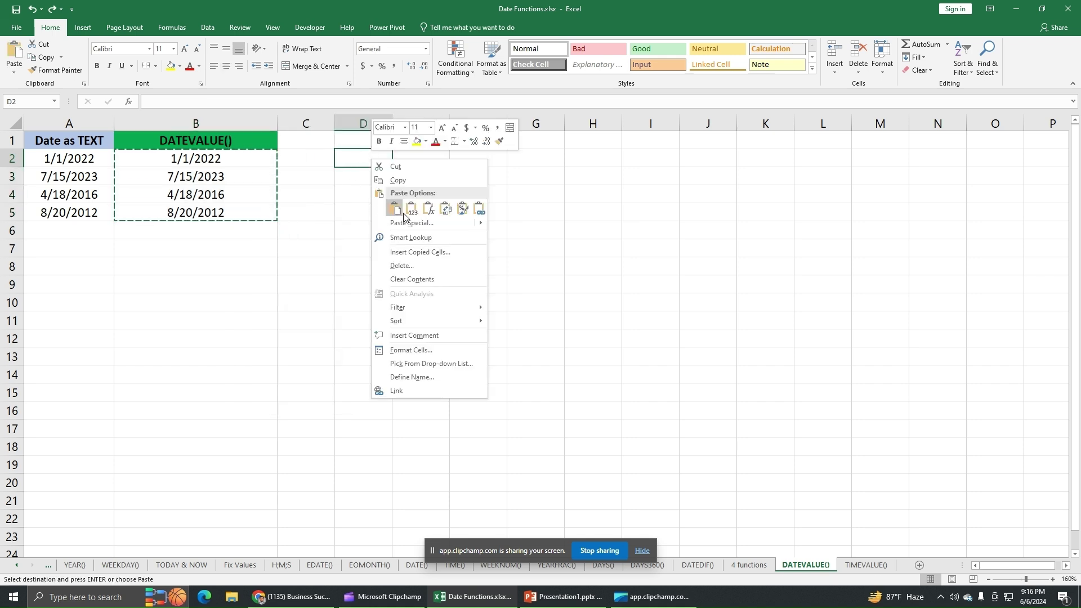
click(412, 210)
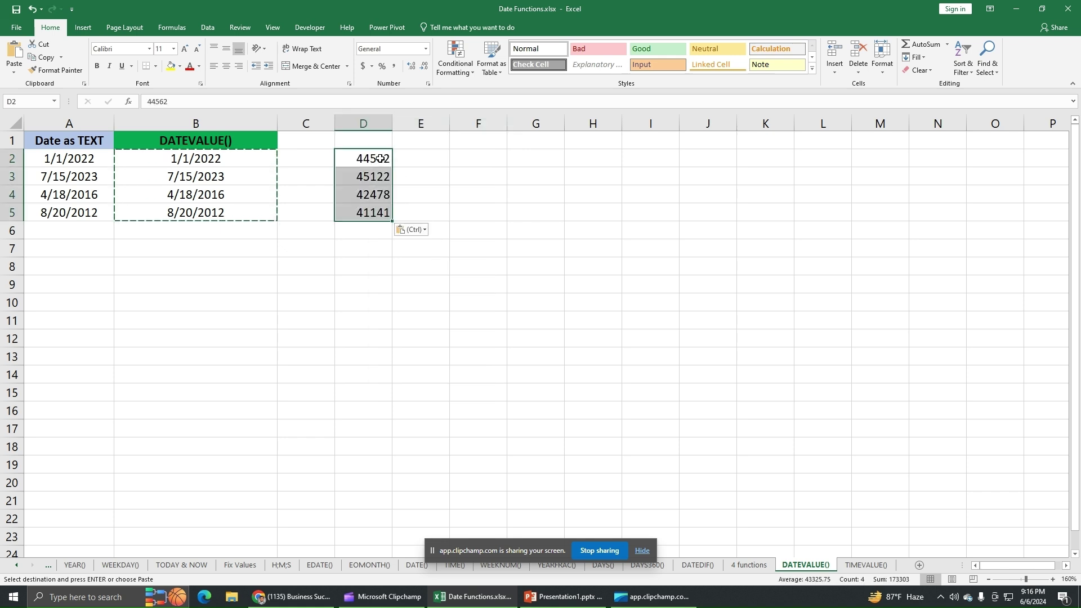
- Try the Long Date format on the pasted values in D2:D5 and switch them to Short Date
drag(381, 158, 364, 215)
click(426, 49)
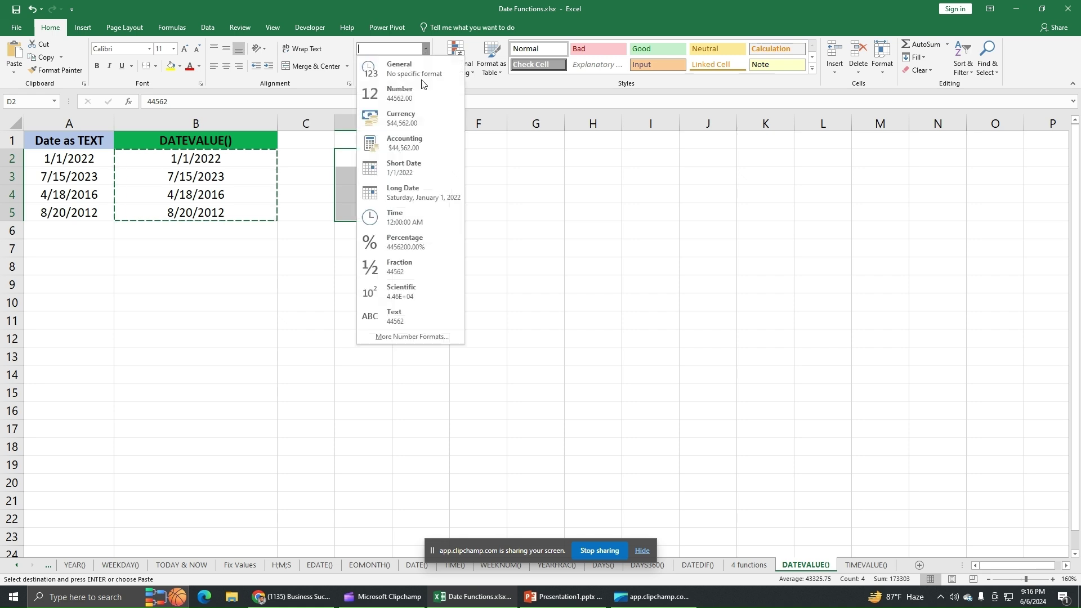
click(407, 192)
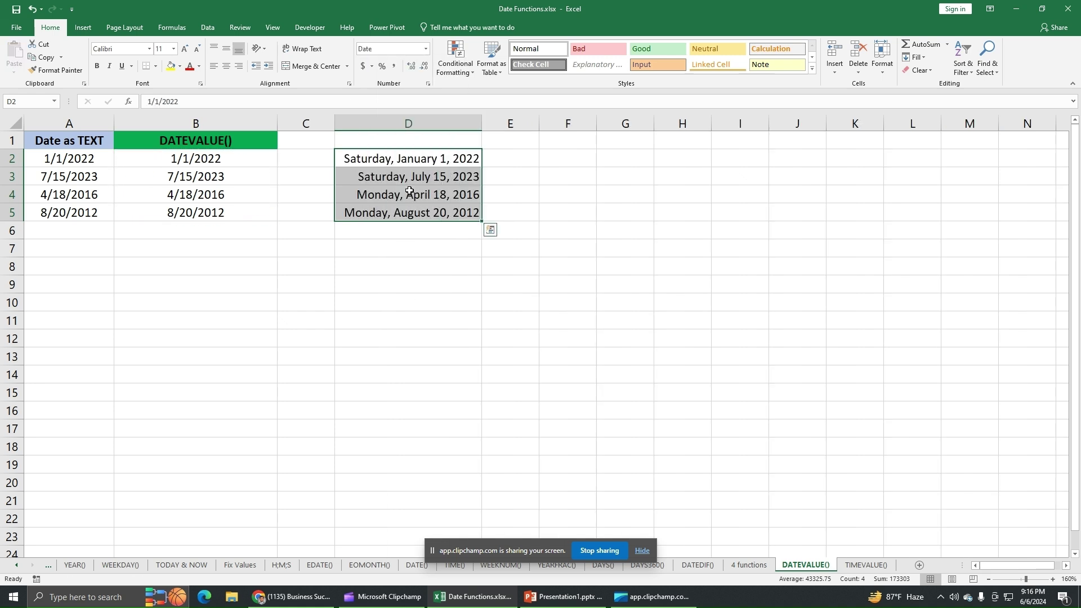
click(427, 49)
click(420, 162)
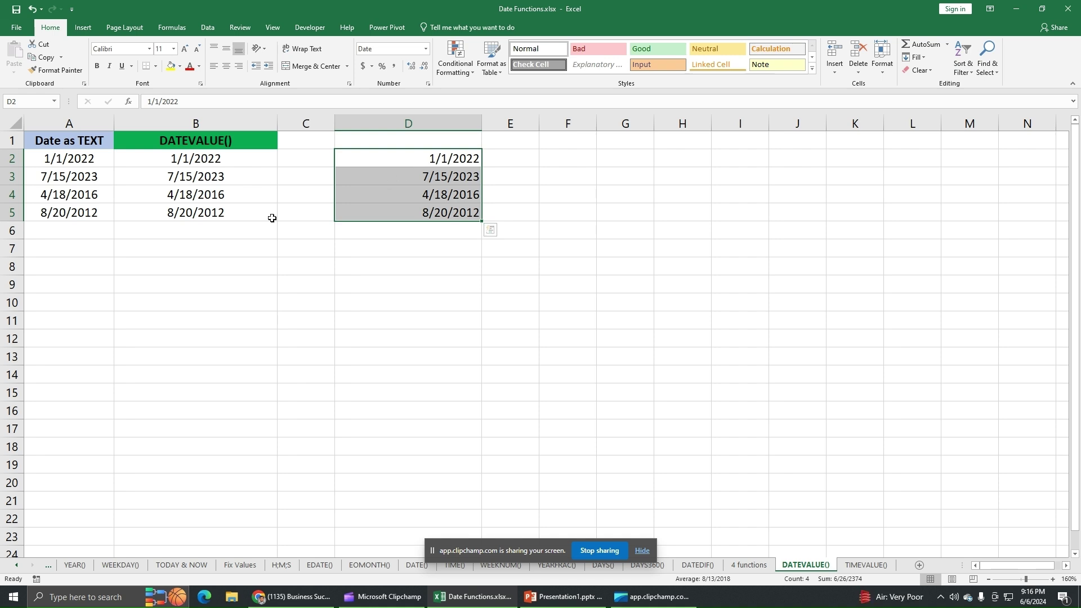
- Delete the entire Date as TEXT column from the sheet
click(84, 122)
right_click(84, 122)
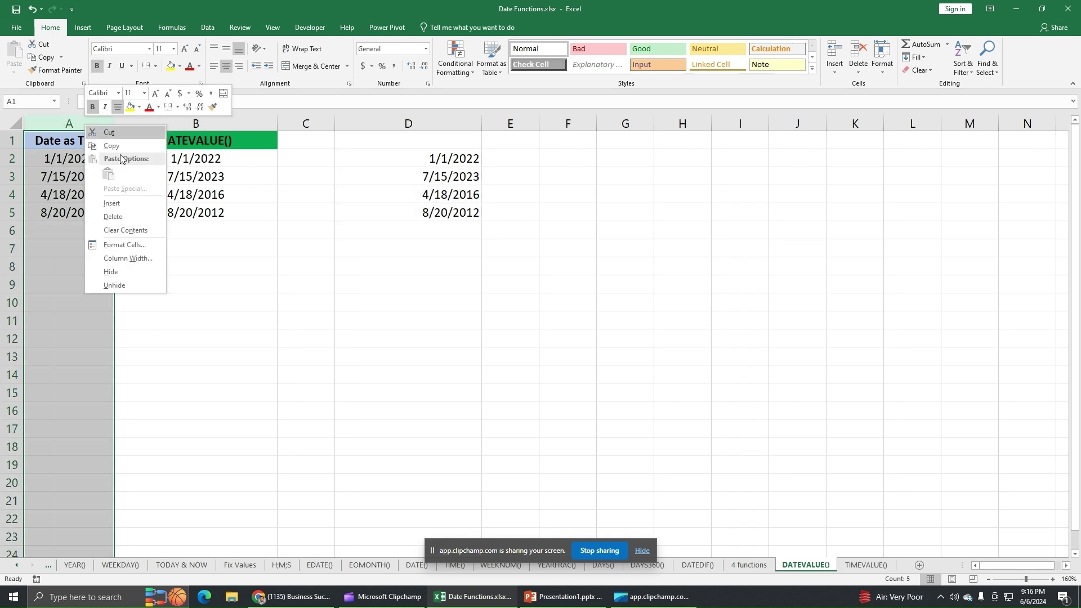
click(123, 217)
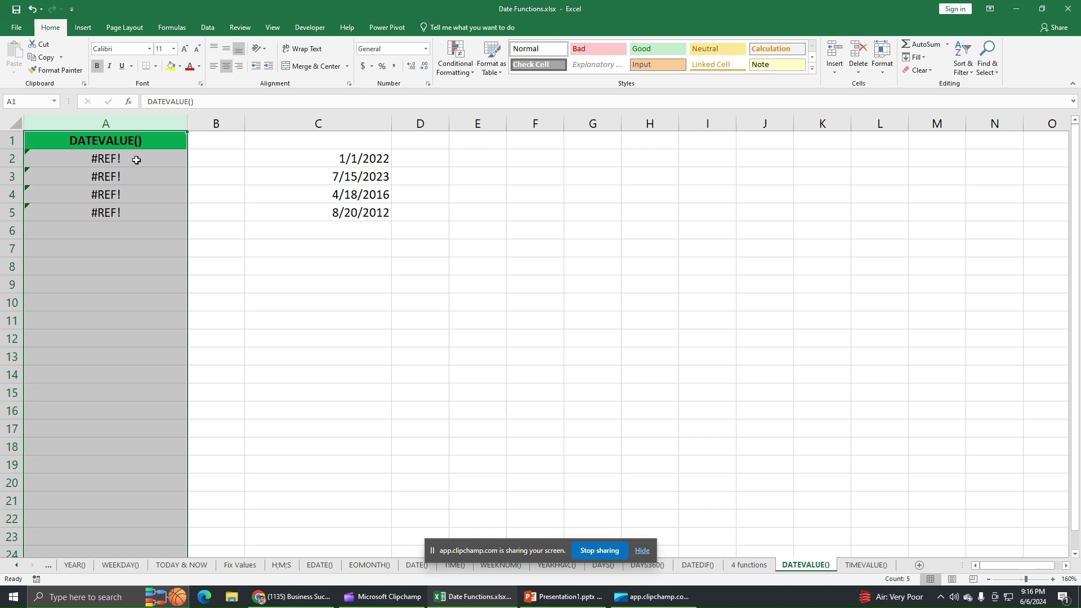
- Copy the DATEVALUE() header from A1 and paste it into C1 above the pasted dates
click(160, 144)
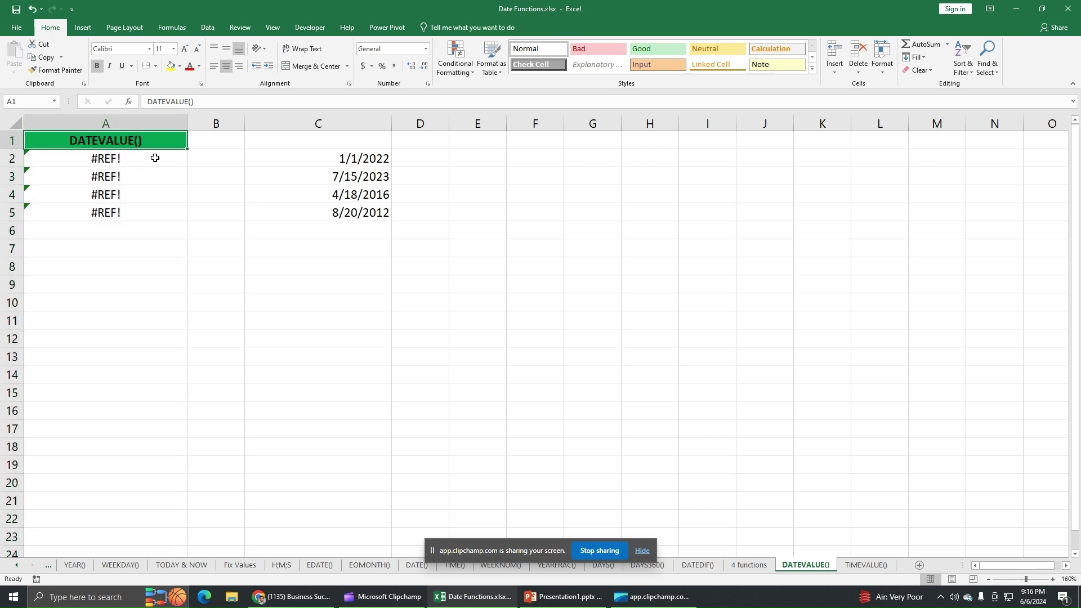
key(ctrl+c)
click(353, 138)
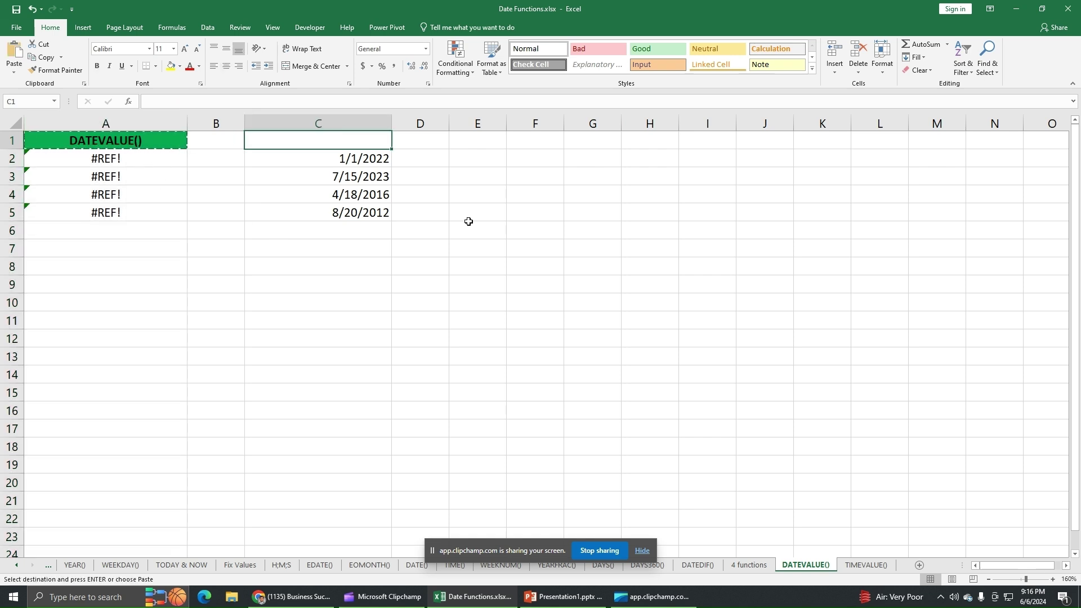
key(ctrl+v)
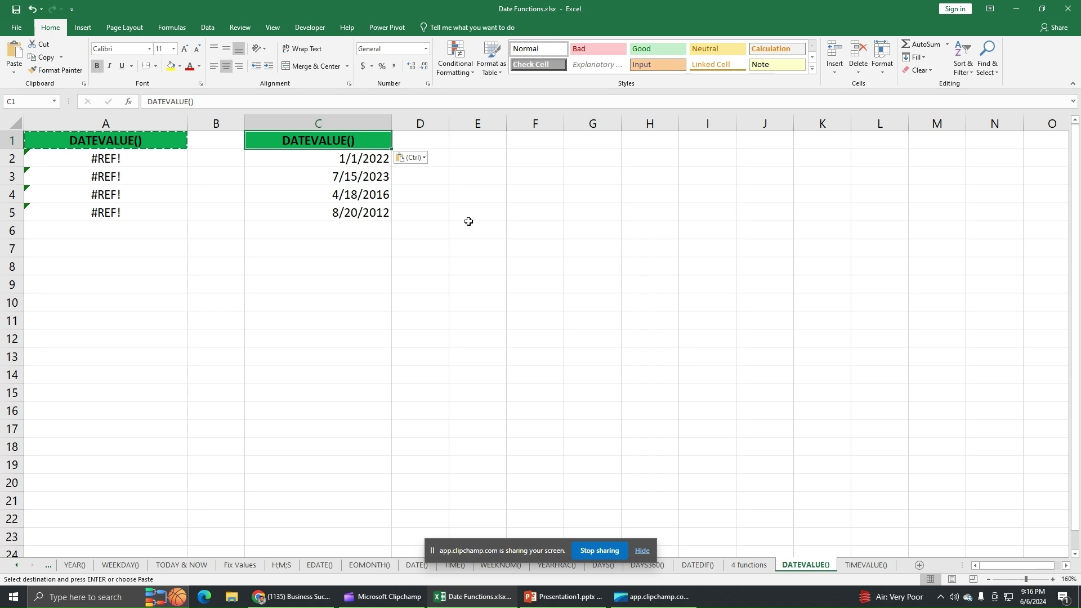
- Delete columns A and B from the sheet and check the remaining dates in A2:A5
drag(127, 123, 217, 124)
right_click(216, 124)
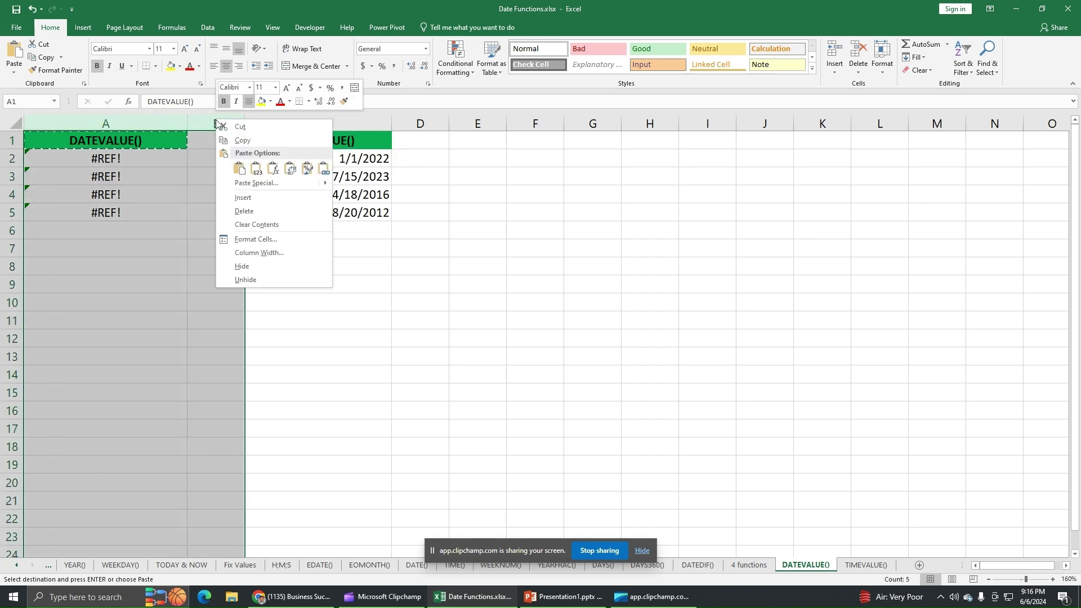
click(225, 211)
drag(155, 178, 152, 195)
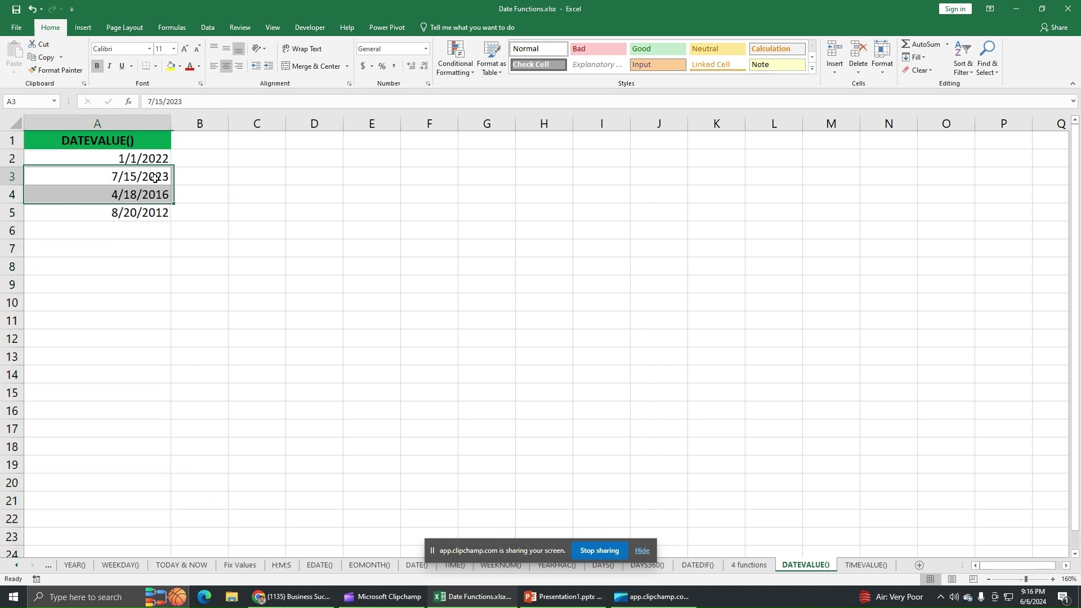
click(154, 178)
click(152, 160)
click(152, 175)
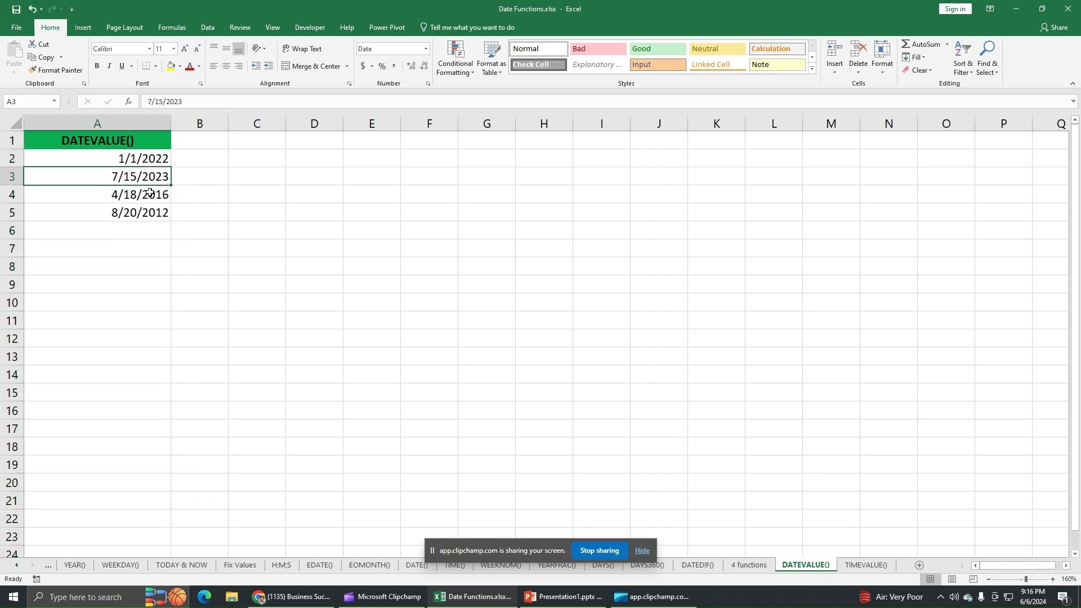
click(150, 193)
click(154, 213)
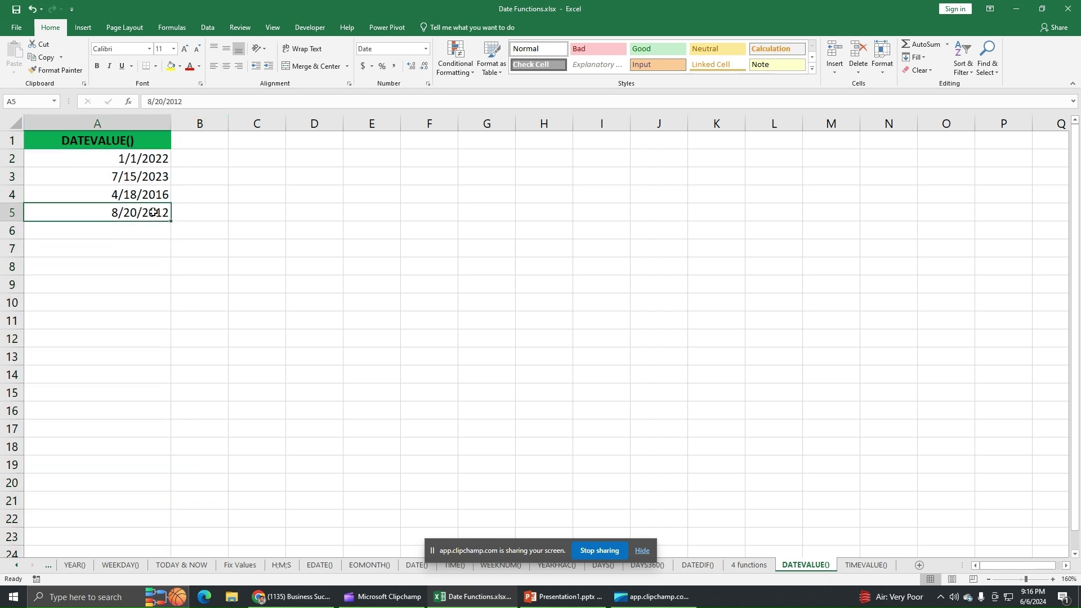
- Shorten the header in A1 to DATE
click(142, 145)
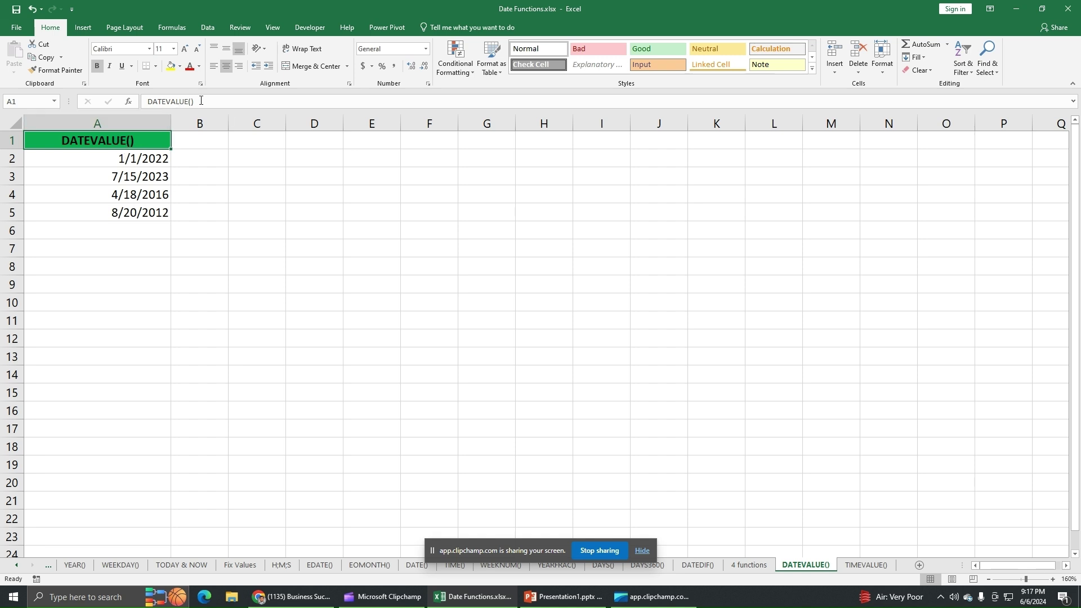
drag(204, 100, 172, 102)
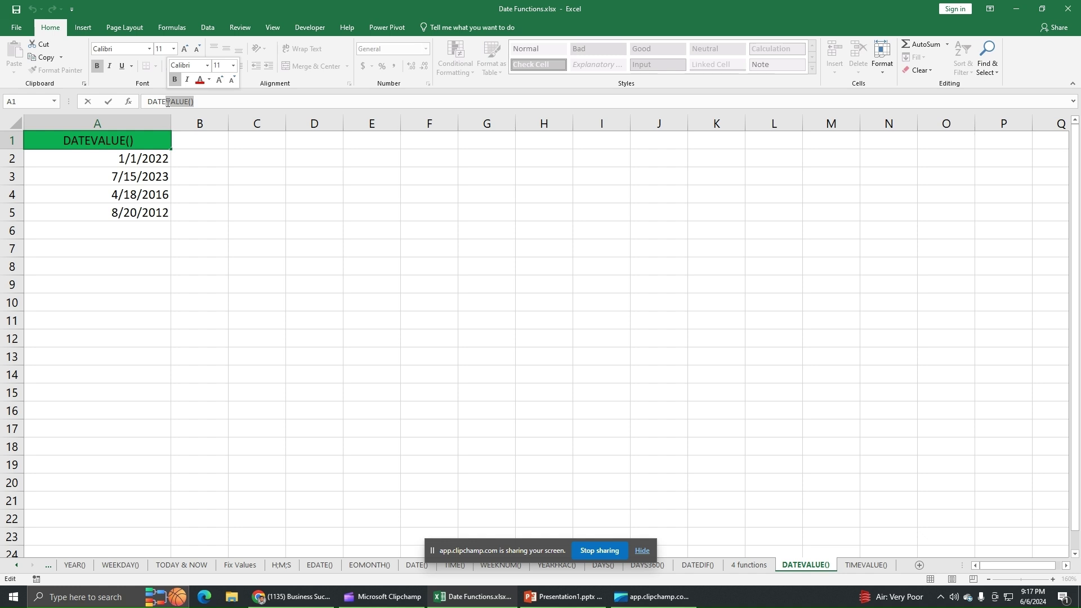
key(Delete)
key(Return)
click(267, 248)
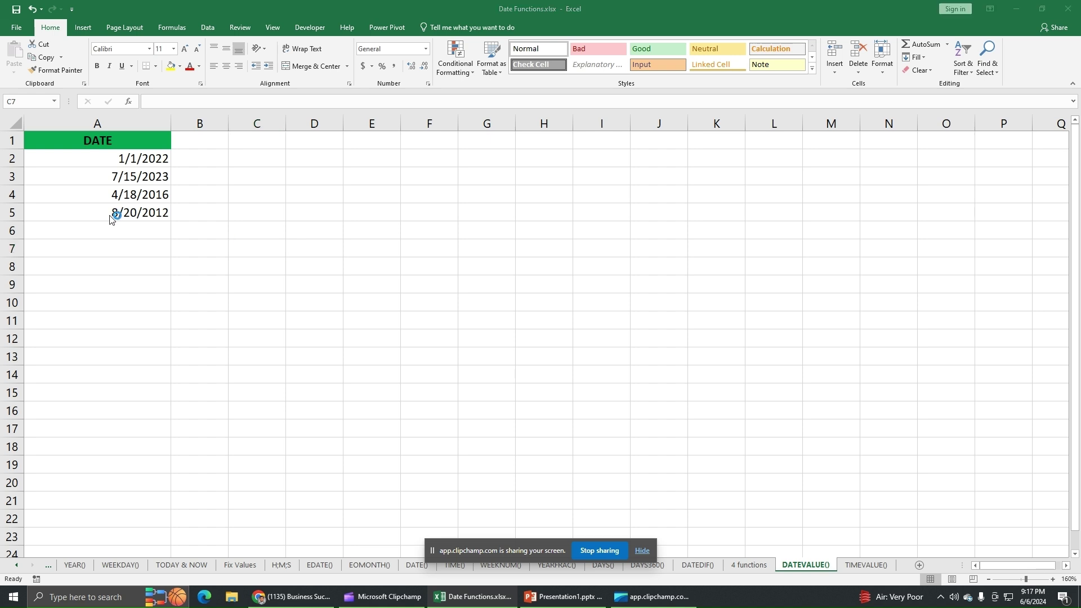
click(225, 213)
click(269, 211)
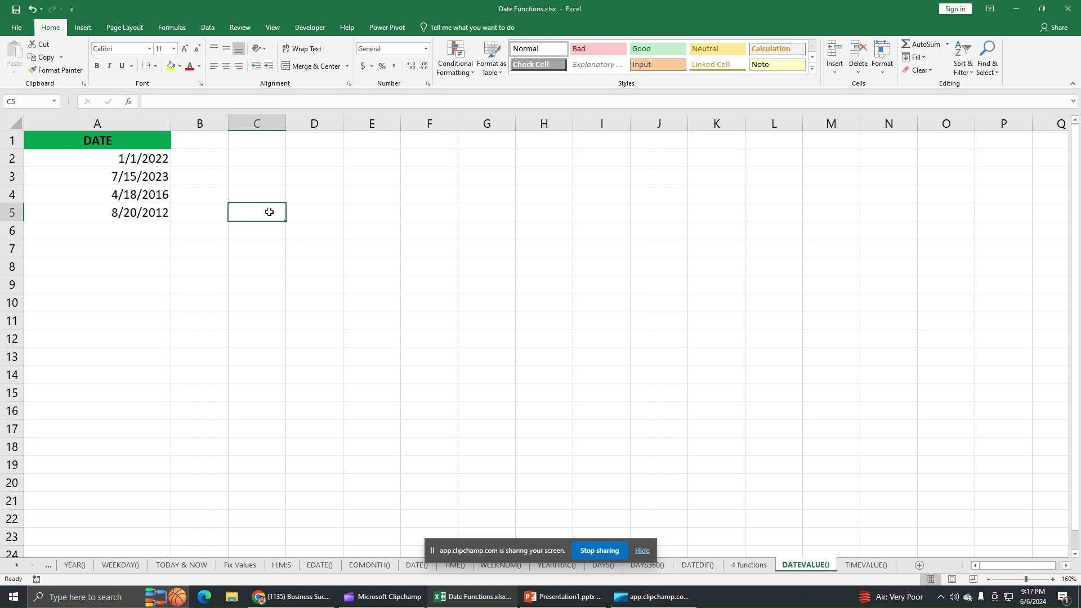
- Undo the header edits, column deletions, date formatting and the values pasted in D2:D5, and cancel the active copy selection
click(33, 9)
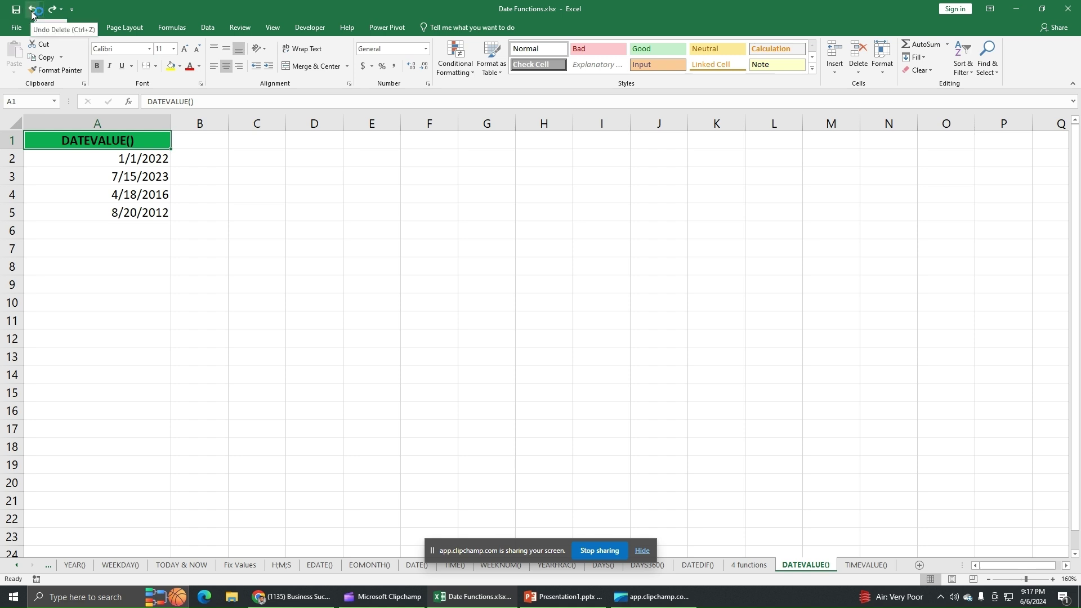
click(34, 12)
click(34, 11)
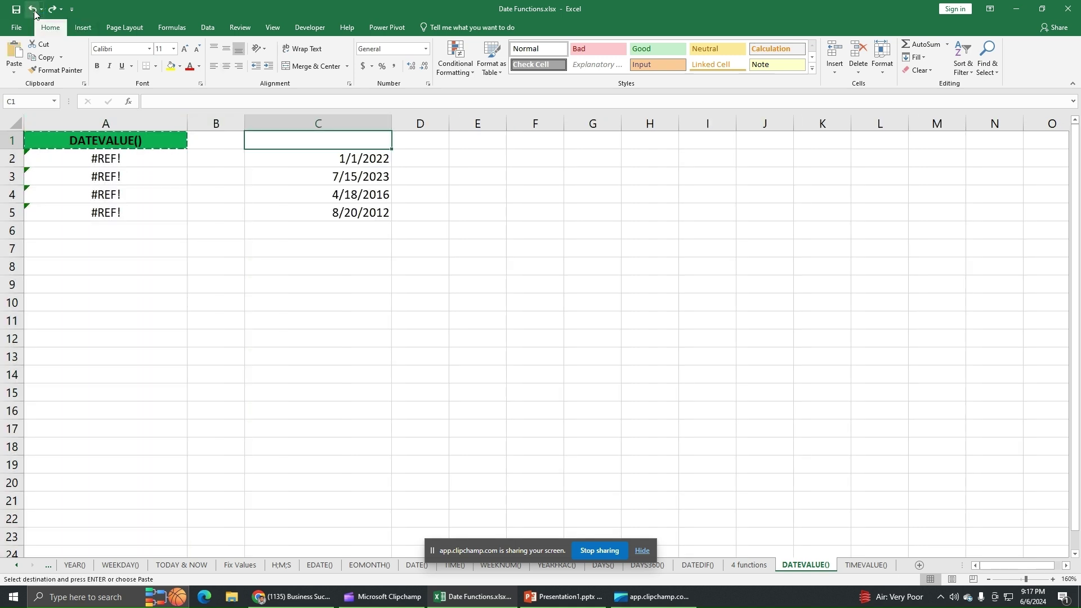
click(34, 11)
click(33, 9)
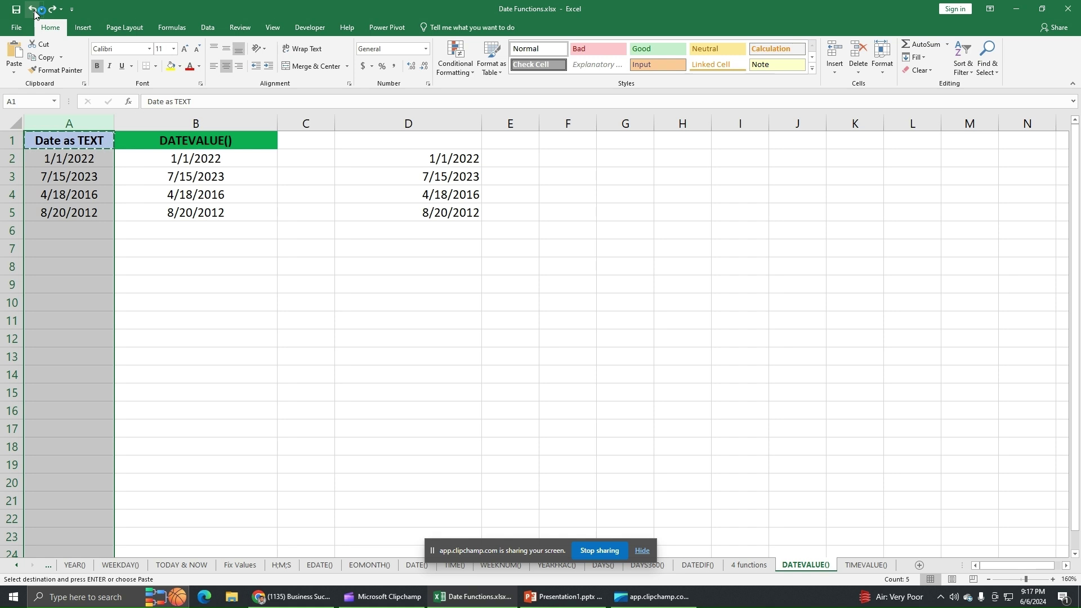
click(33, 12)
click(34, 12)
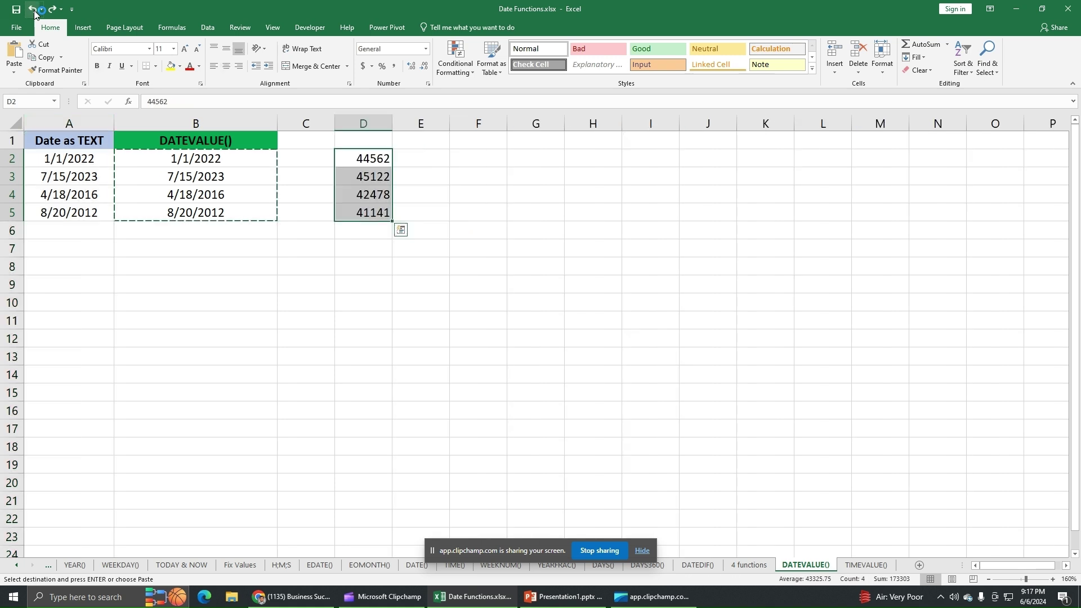
click(34, 12)
click(372, 304)
key(Escape)
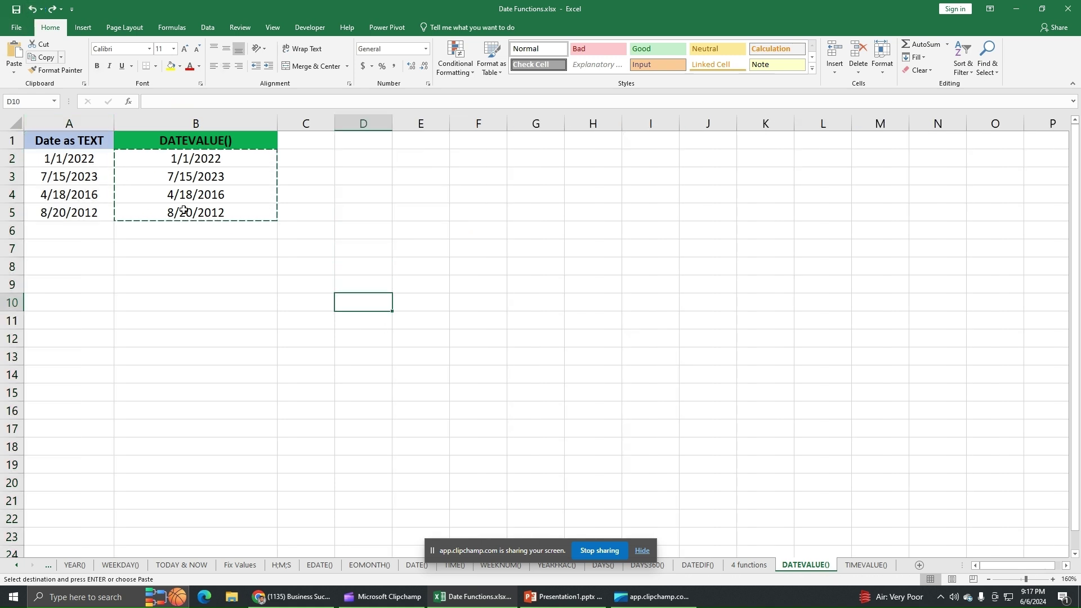
- Check the number format of the Date as TEXT cells and apply the Short Date format to A2:A5
click(260, 271)
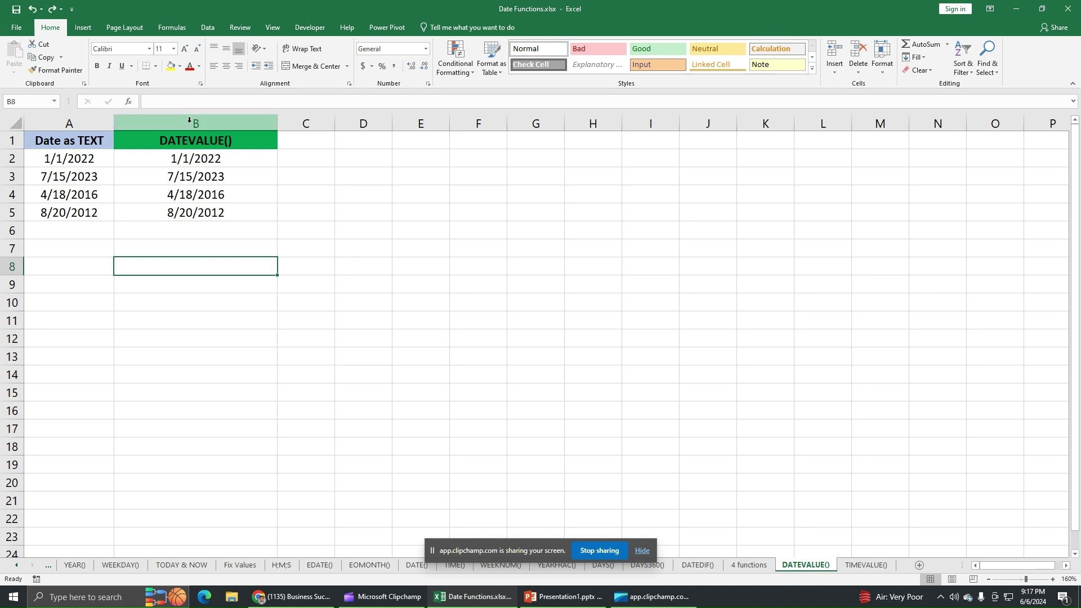
drag(67, 160, 67, 214)
click(67, 214)
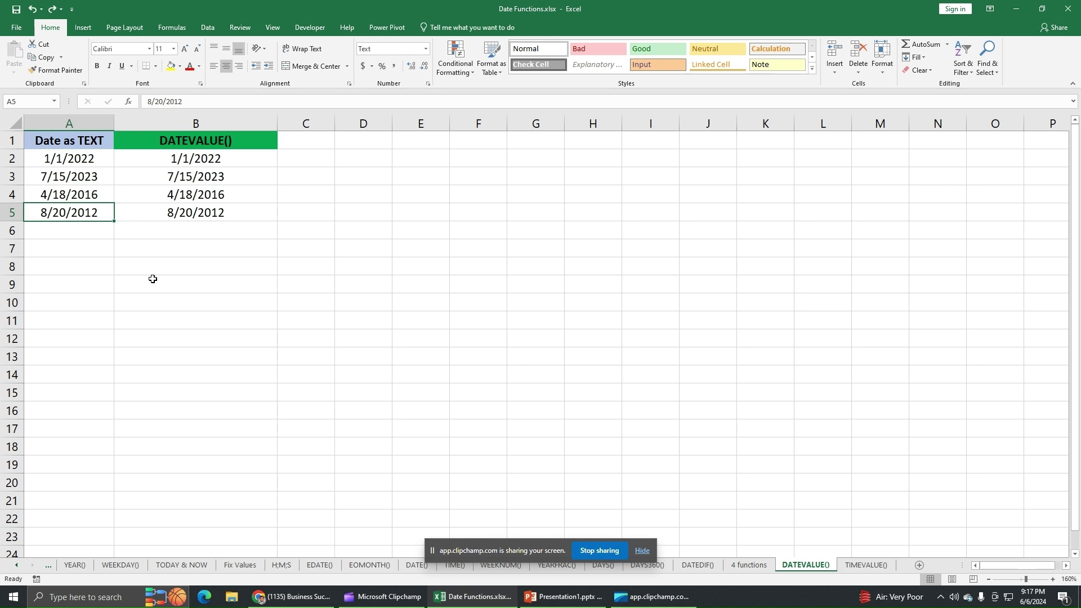
click(85, 196)
click(89, 178)
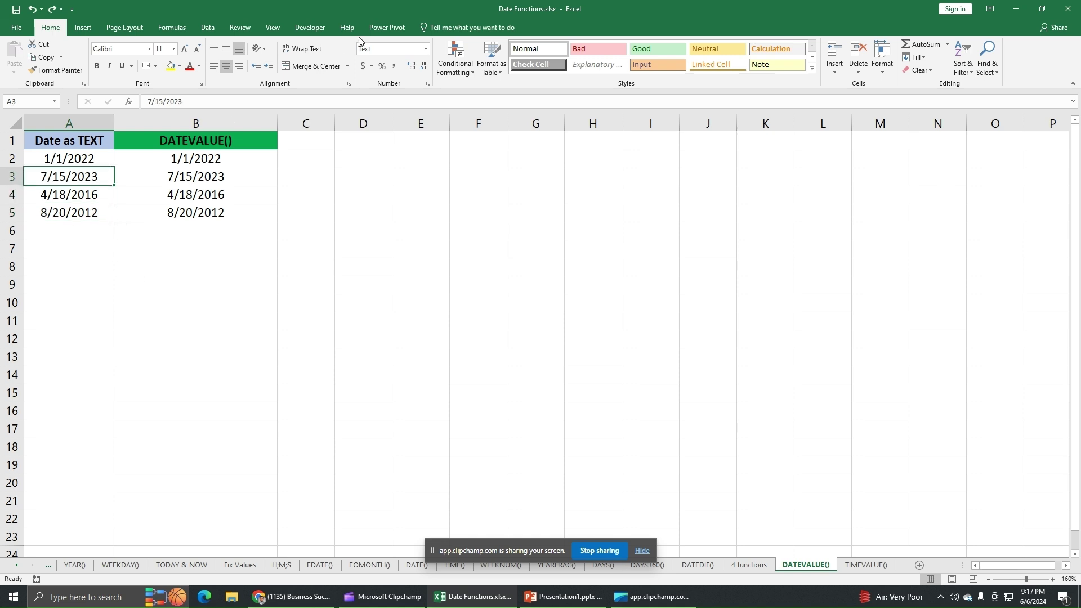
click(87, 158)
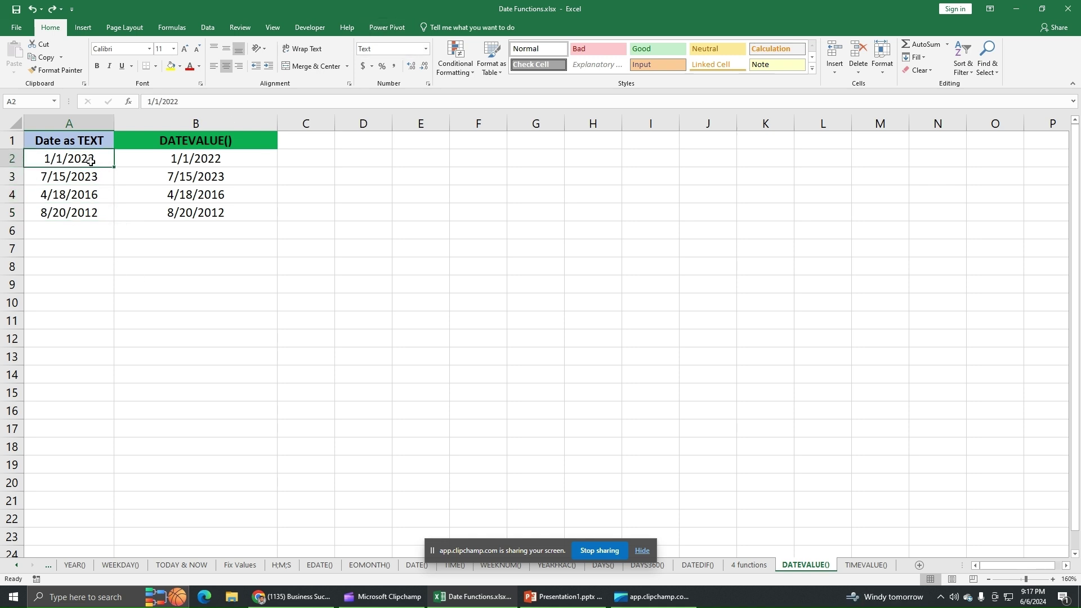
drag(91, 162, 97, 211)
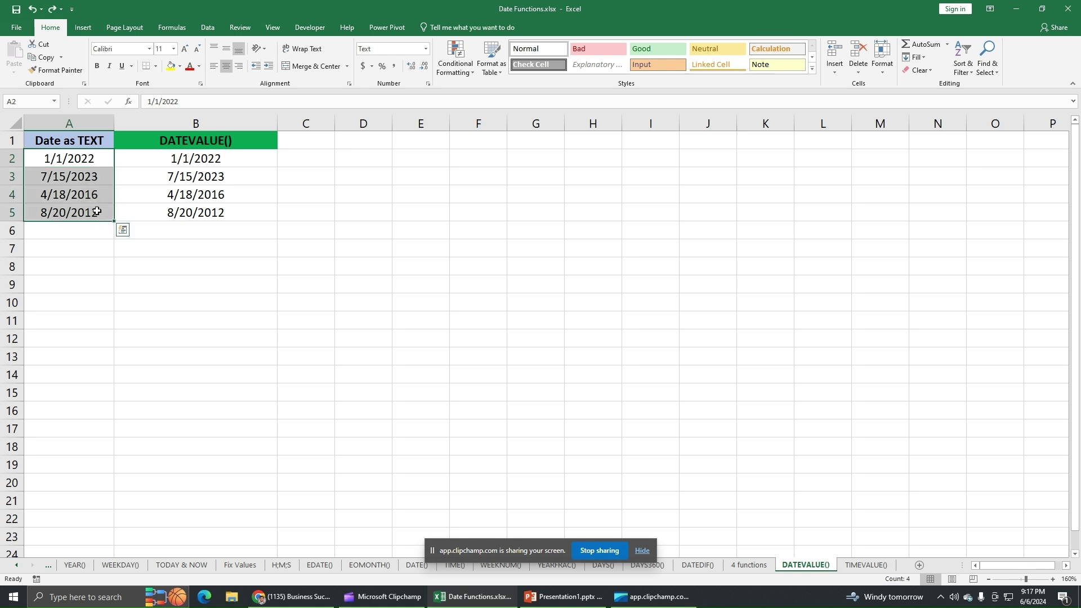
click(426, 50)
click(413, 164)
- Examine the number format of each date cell in A2:A5
click(69, 209)
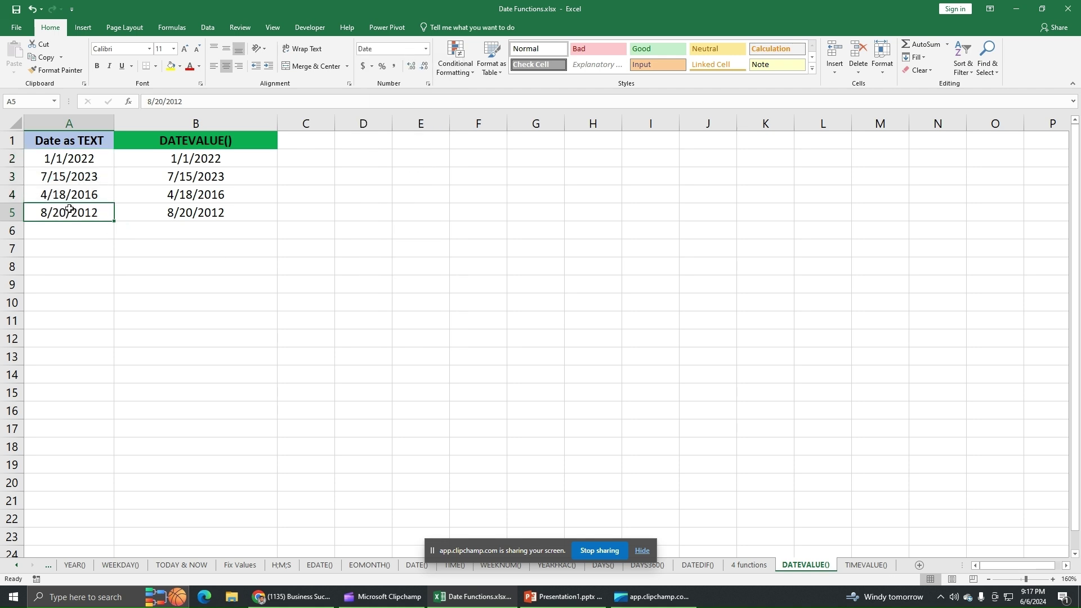
click(77, 195)
click(83, 175)
click(76, 161)
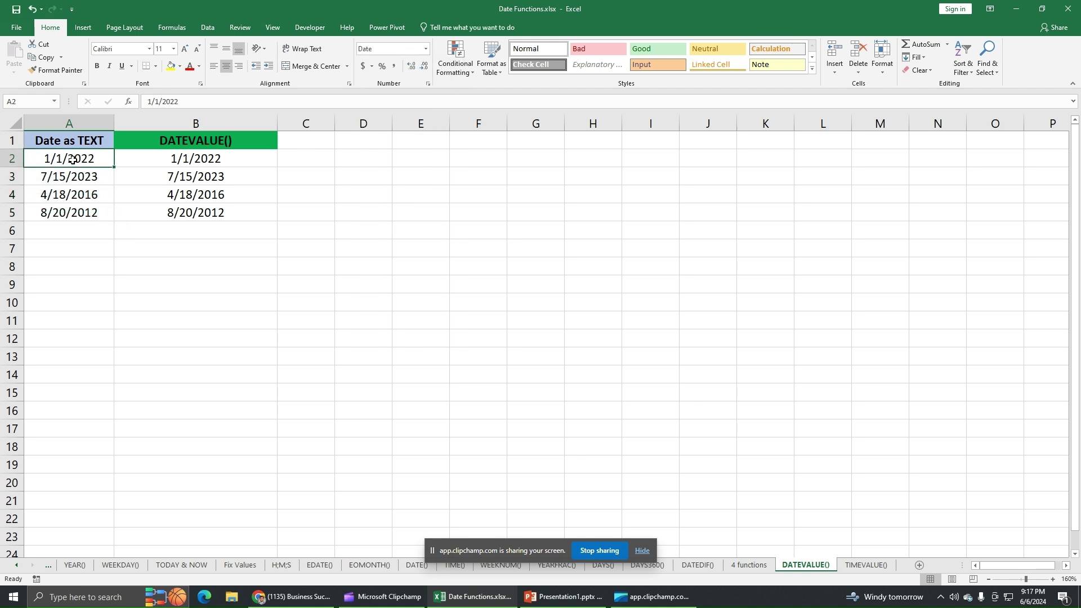
click(74, 176)
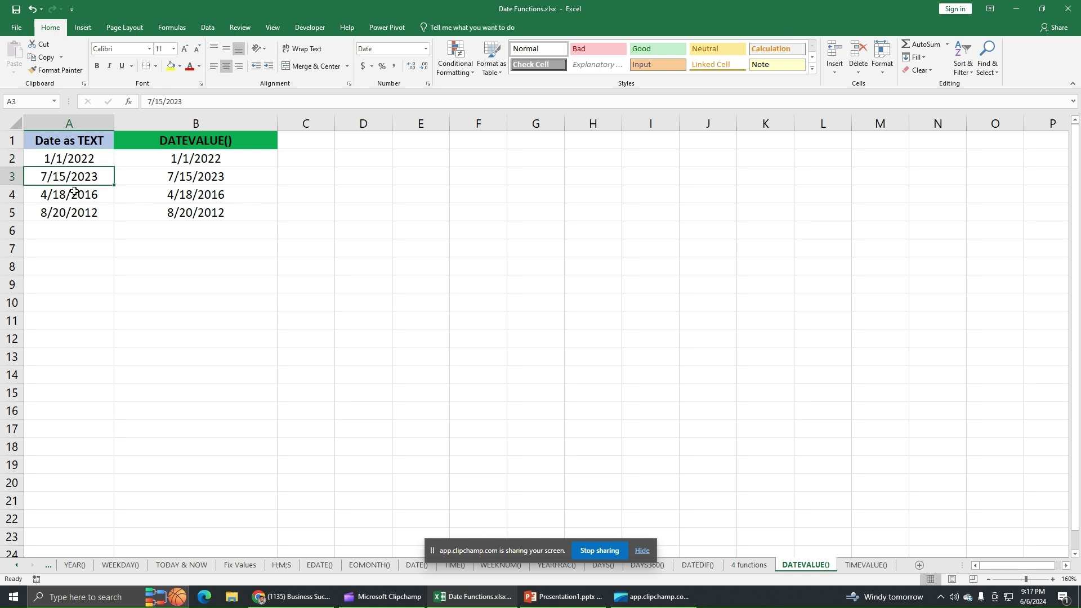
click(71, 194)
click(71, 211)
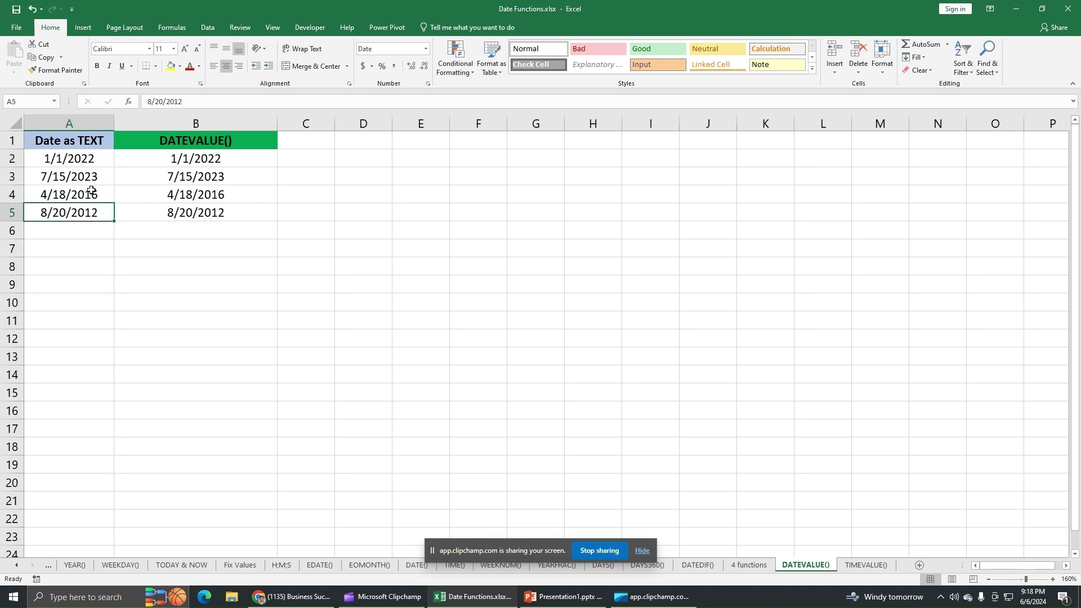
click(78, 193)
- Delete the entire DATEVALUE() column from the sheet
click(194, 121)
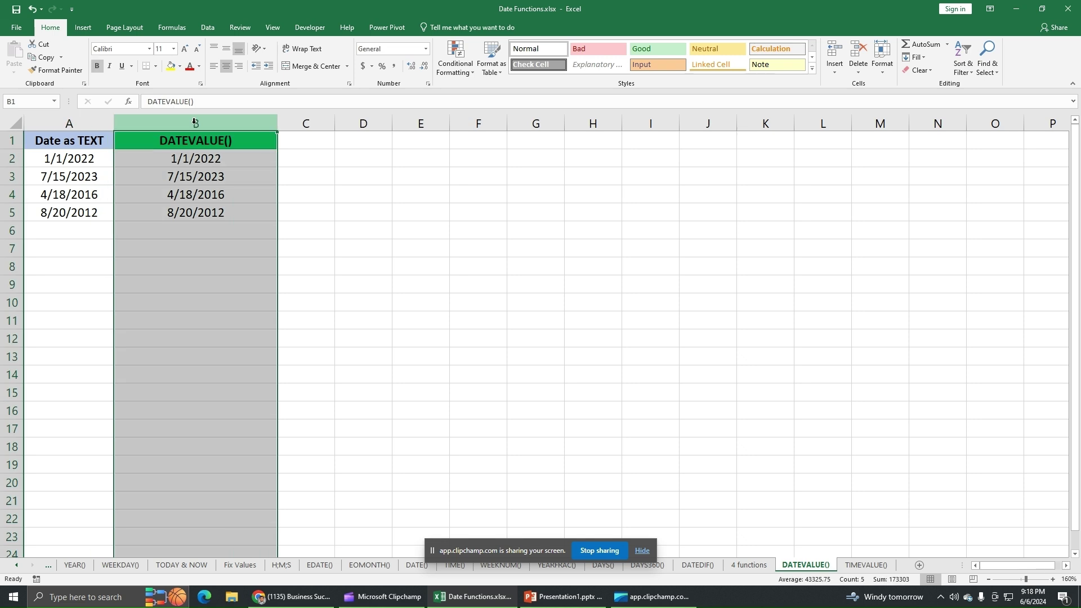
right_click(194, 122)
click(241, 218)
click(166, 244)
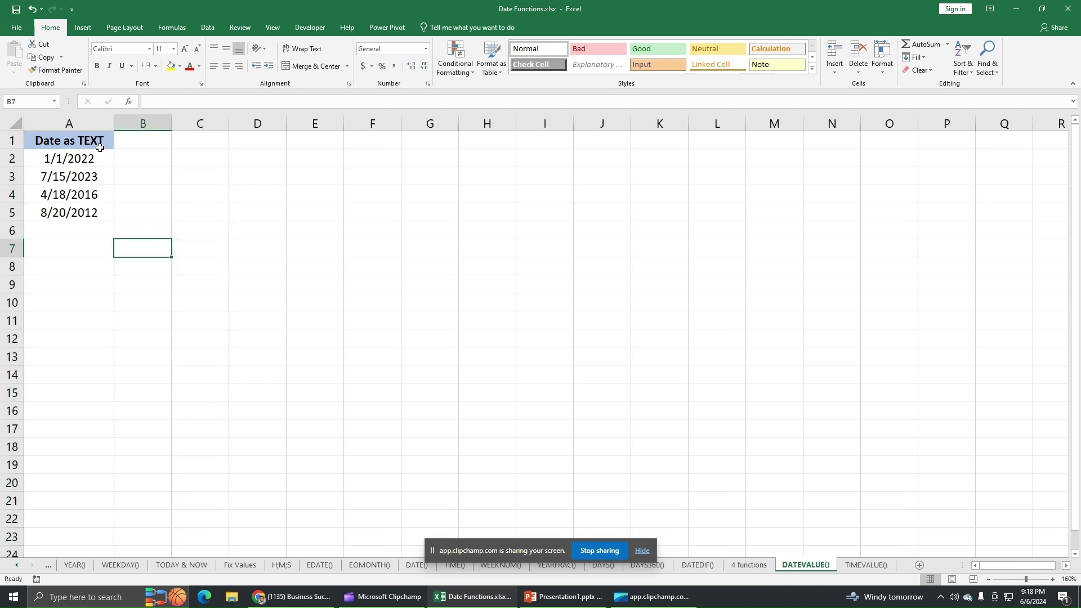
- Return to the Date Functions workbook and recheck the number format of each remaining date in A2:A5
click(96, 209)
click(84, 190)
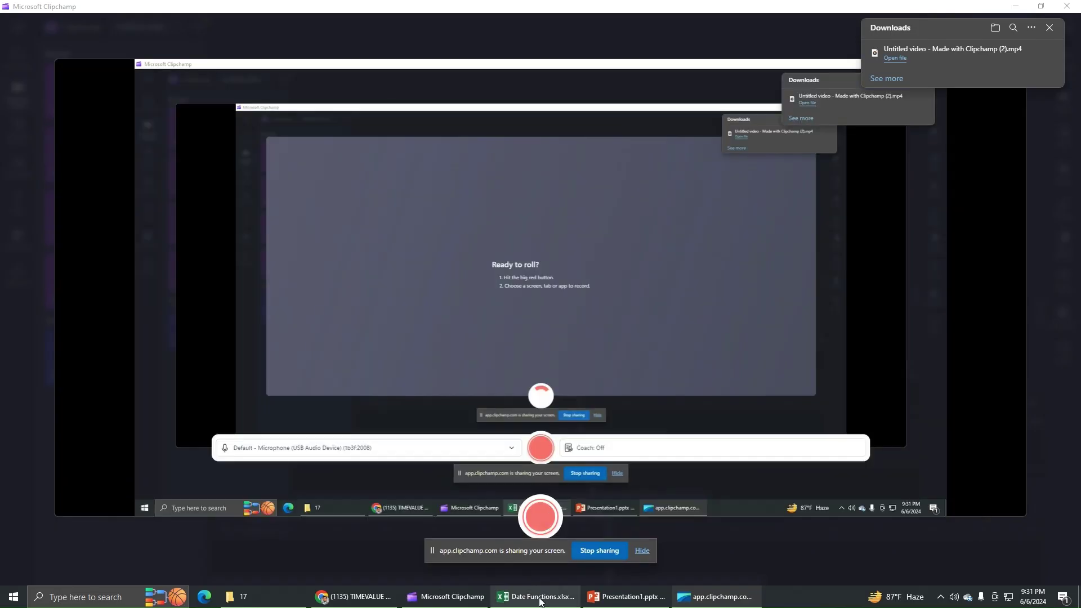
click(544, 591)
click(91, 188)
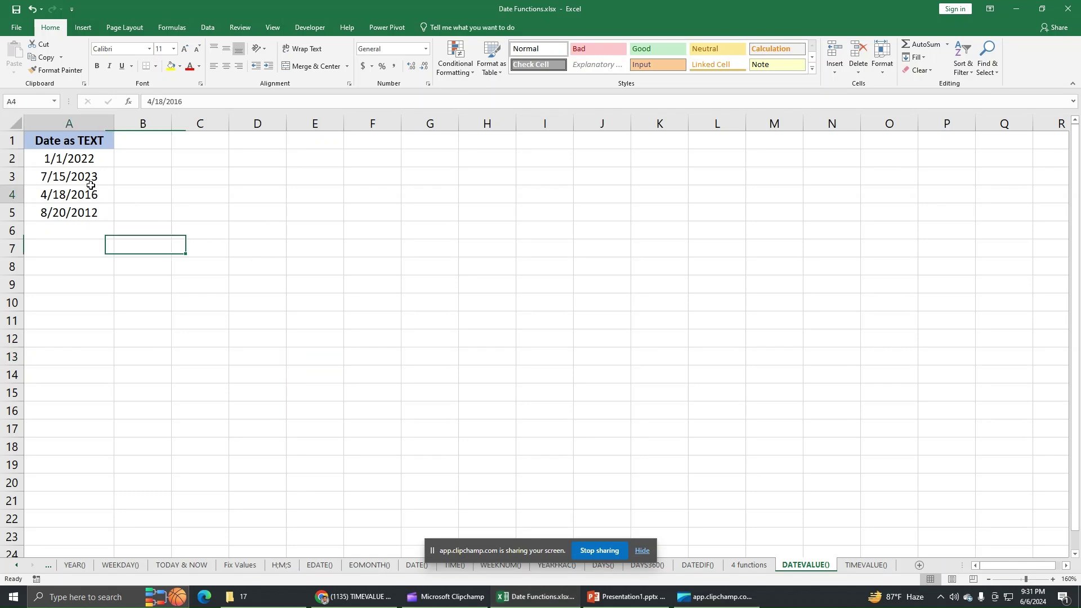
click(82, 181)
click(82, 163)
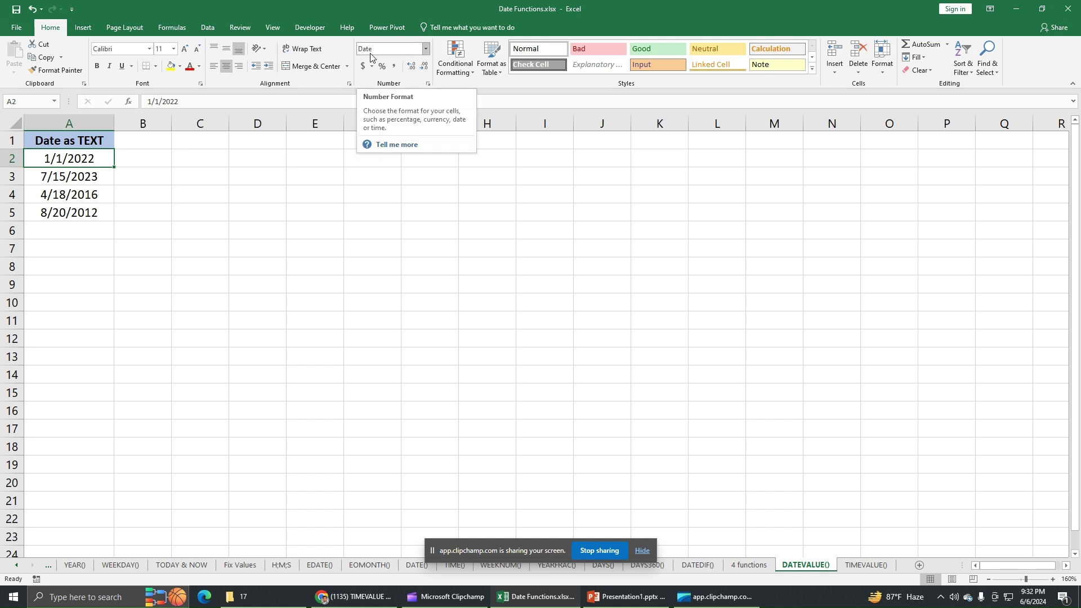
click(93, 180)
click(95, 192)
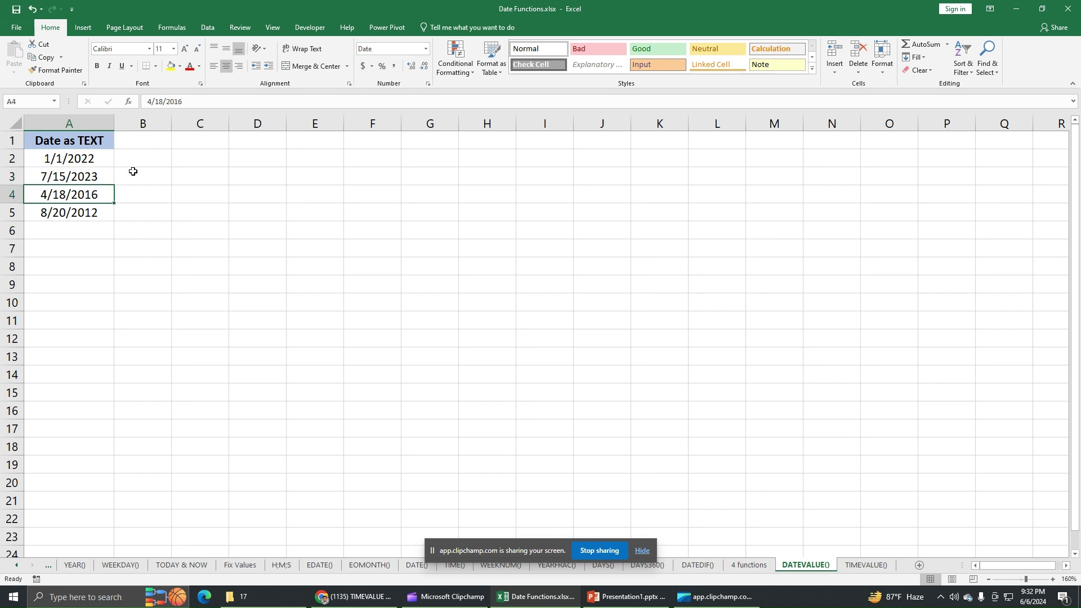
click(82, 219)
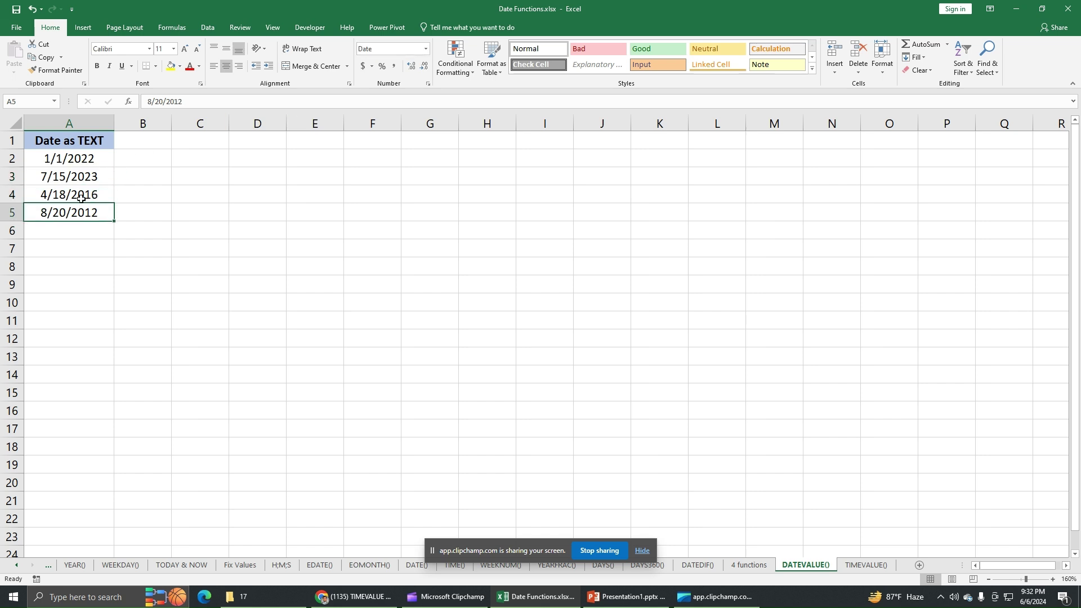